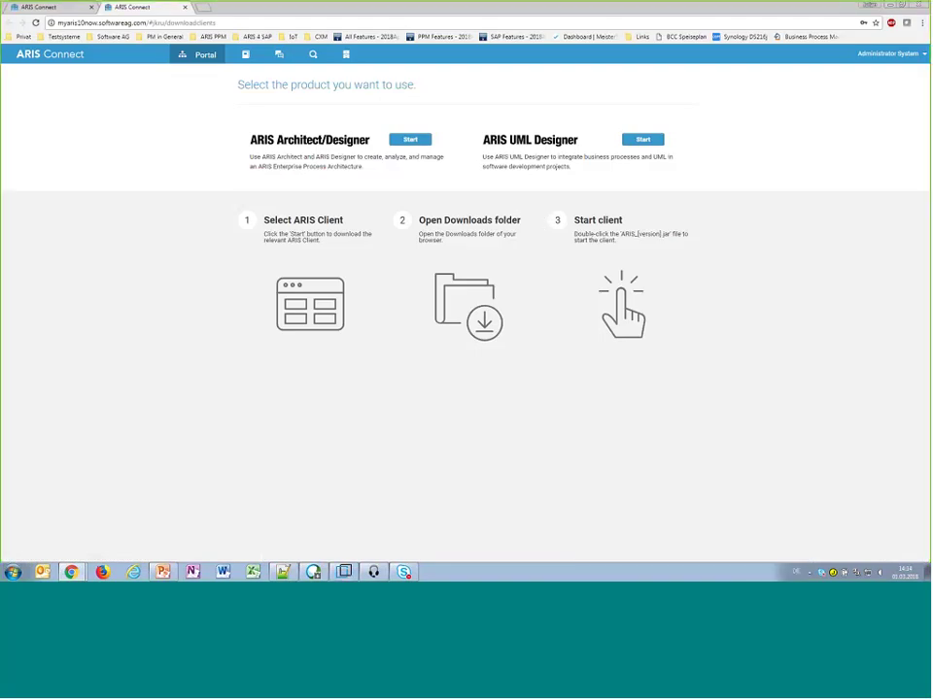
- Switch to ARIS Architect and open the Sales order management value-added chain diagram to examine its process flow
left_click(350, 567)
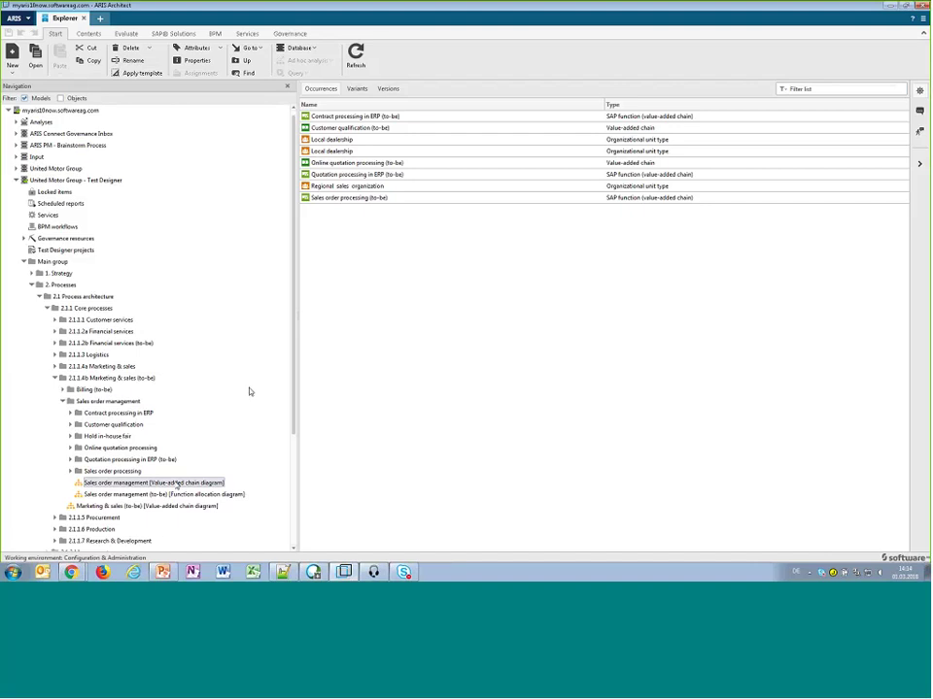
double_click(115, 485)
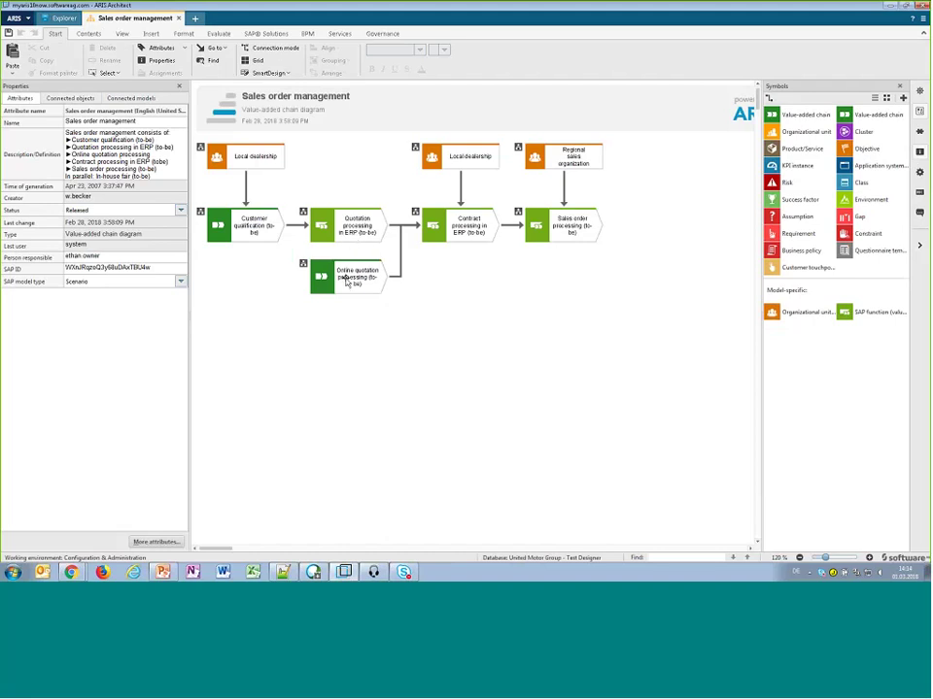
mouse_move(349, 291)
mouse_move(474, 240)
- View the EPC assigned to the Sales order processing (to-be) function and close both open models
left_click(518, 212)
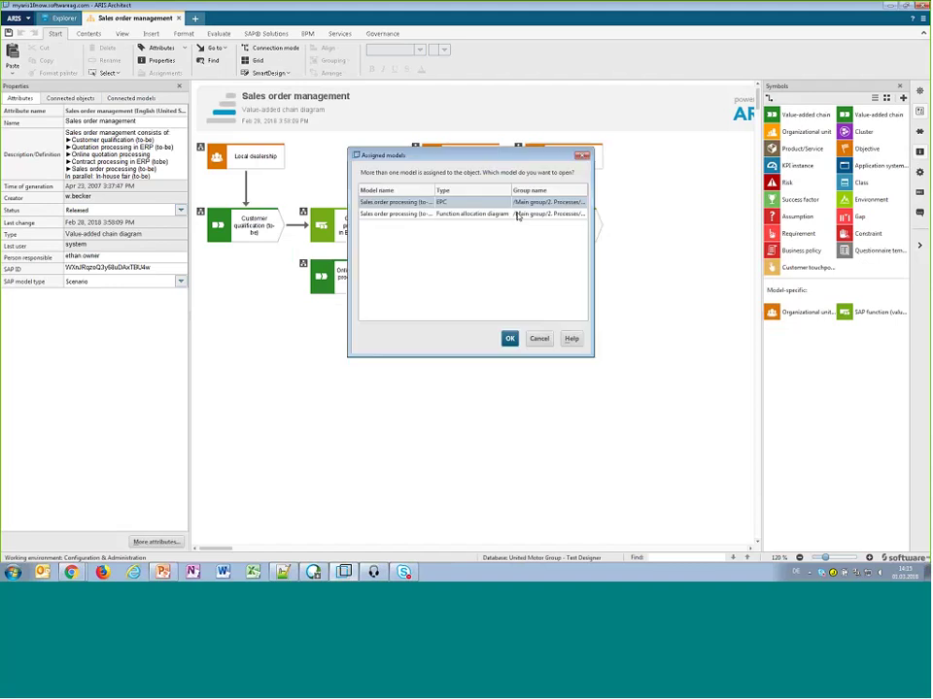
double_click(450, 207)
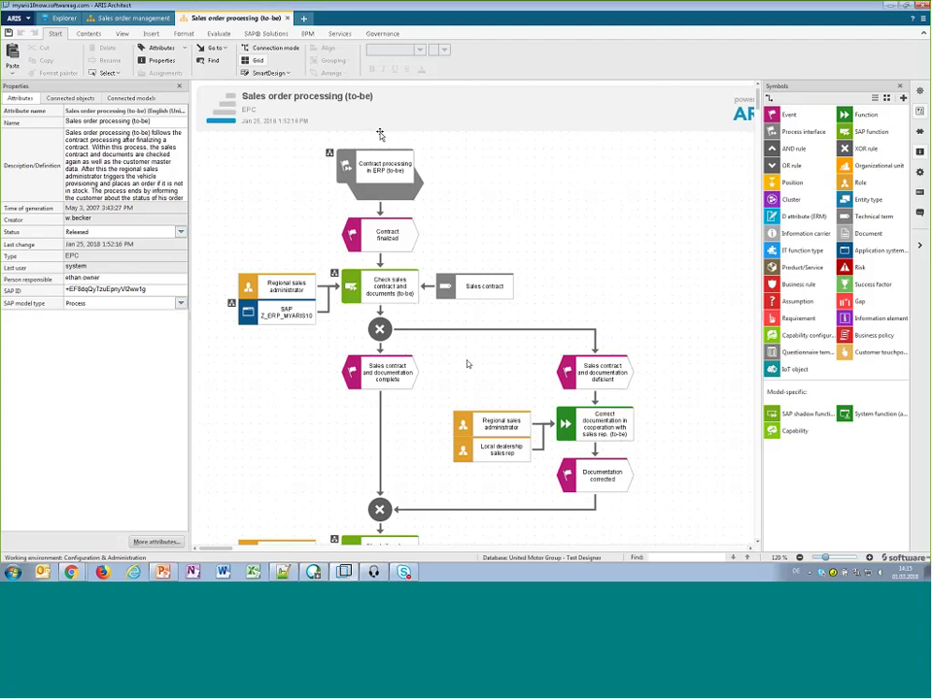
left_click(287, 19)
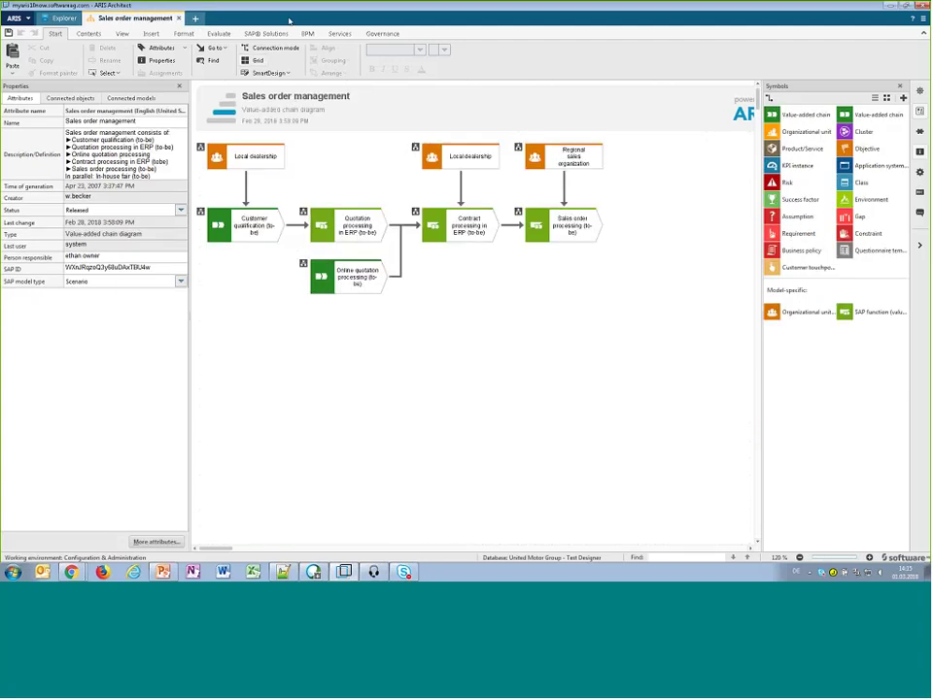
left_click(180, 18)
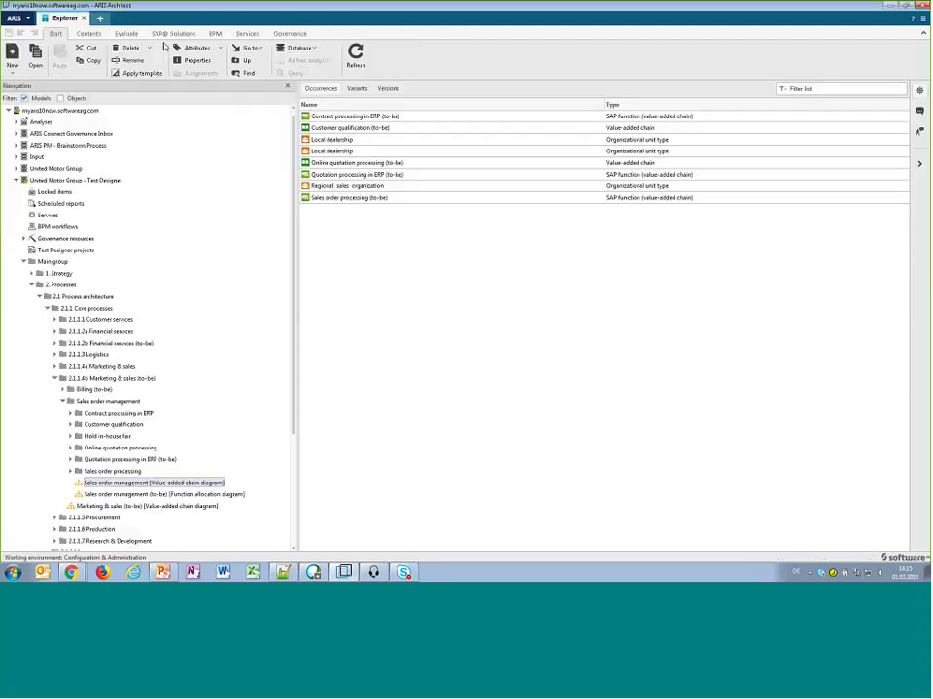
- Start a new Test Designer project in the United Motor Group - Test Designer database with the type SAP Solution Manager 7.2
right_click(72, 251)
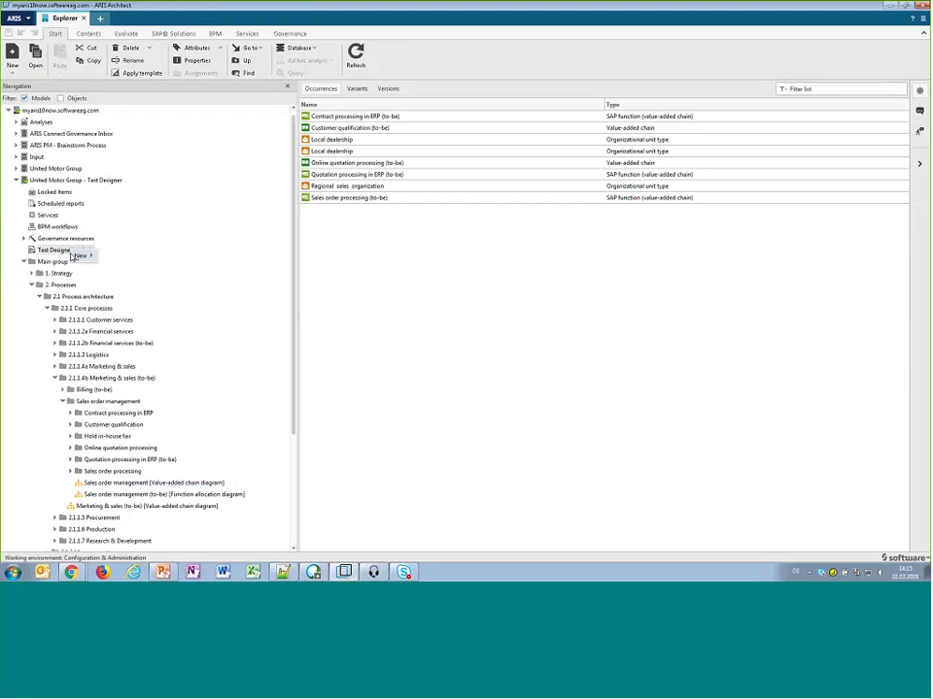
mouse_move(79, 253)
left_click(125, 253)
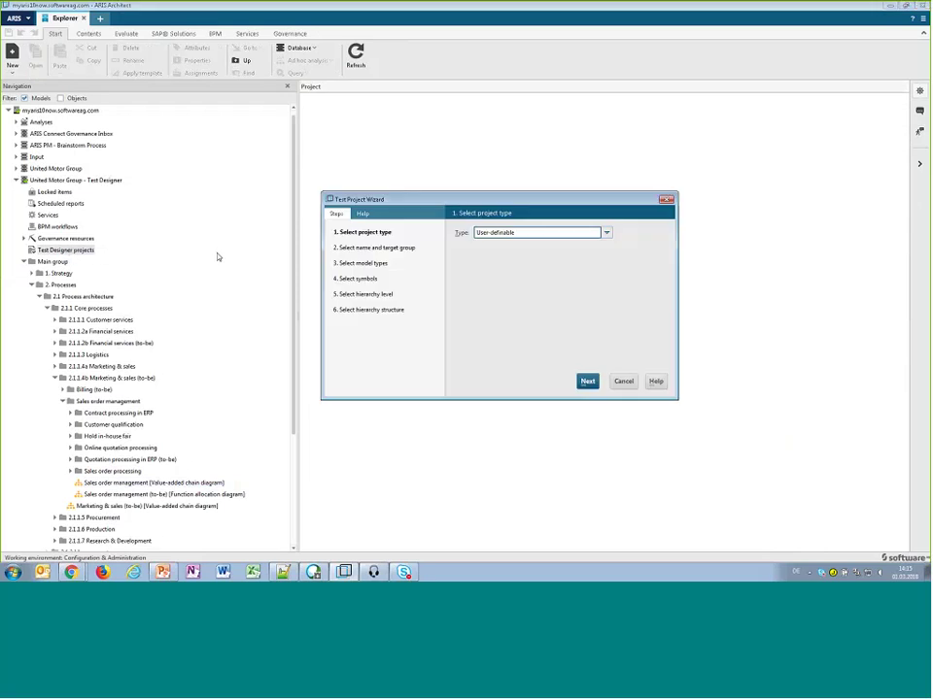
left_click(520, 235)
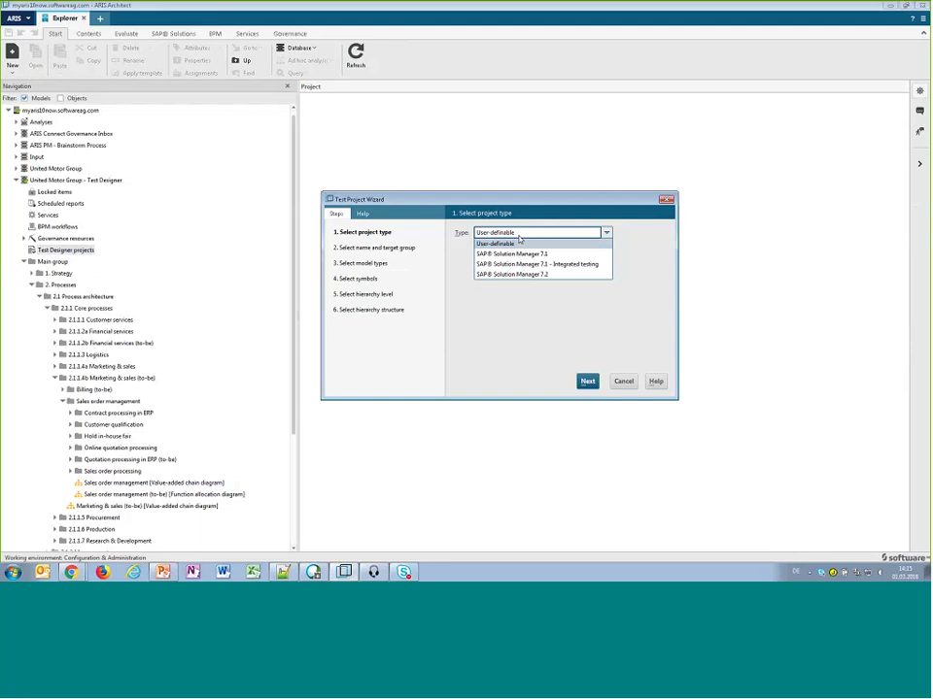
left_click(564, 276)
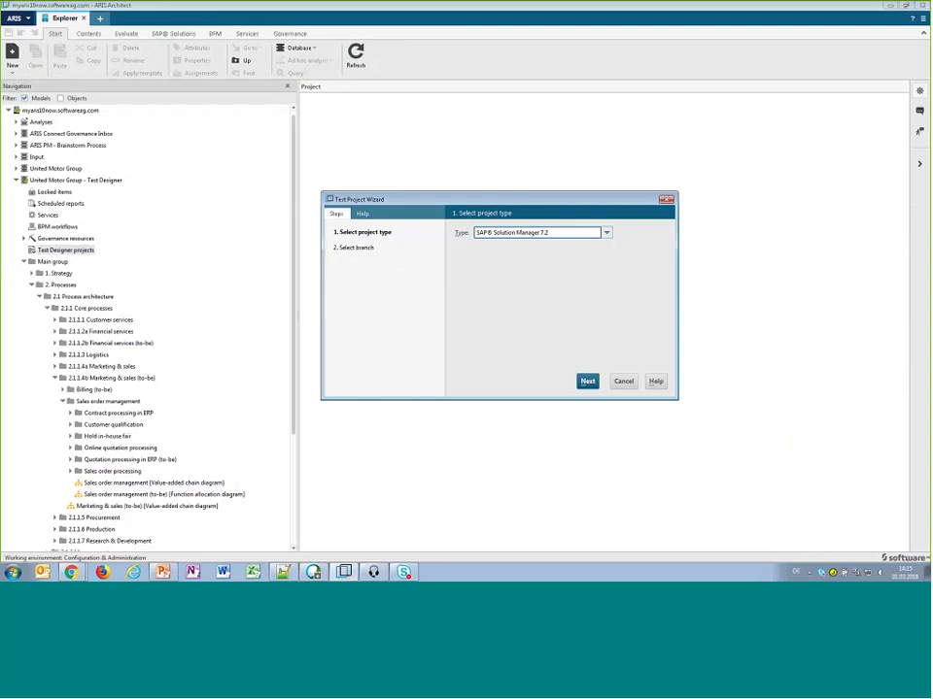
left_click(588, 381)
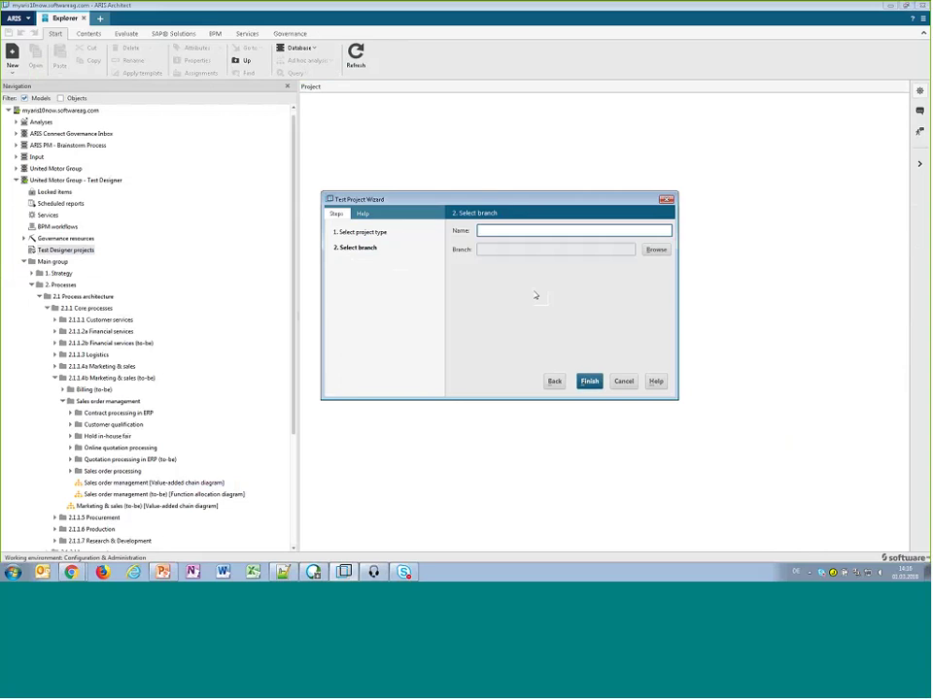
- Name the project "Test project for webinar", assign the branch DEMO_UMG_myARIS10 - Development, and create it
type("Test s")
type("roject for webinar")
left_click(657, 251)
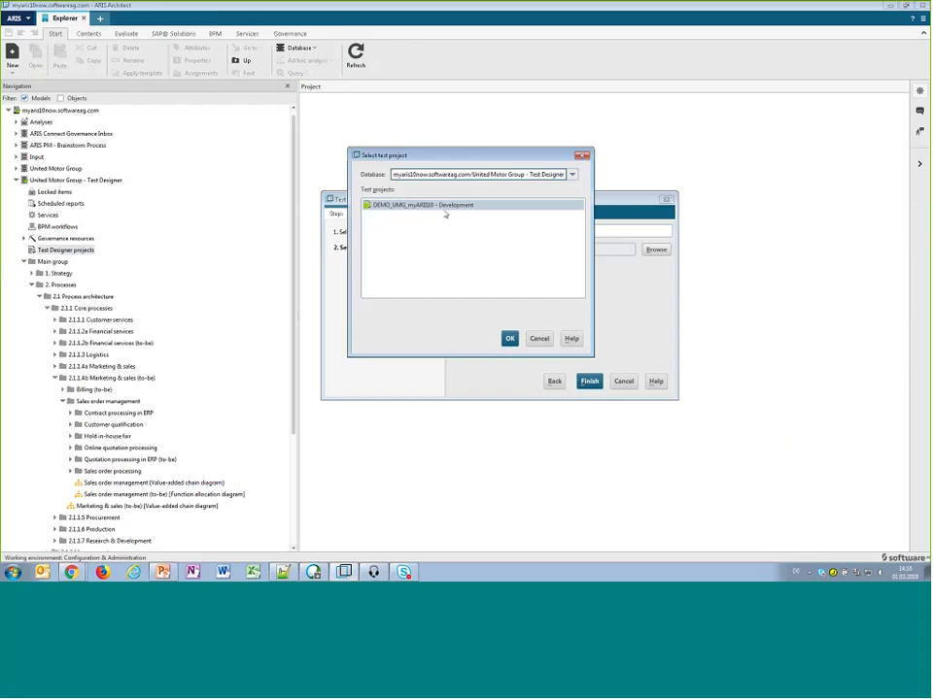
left_click(510, 340)
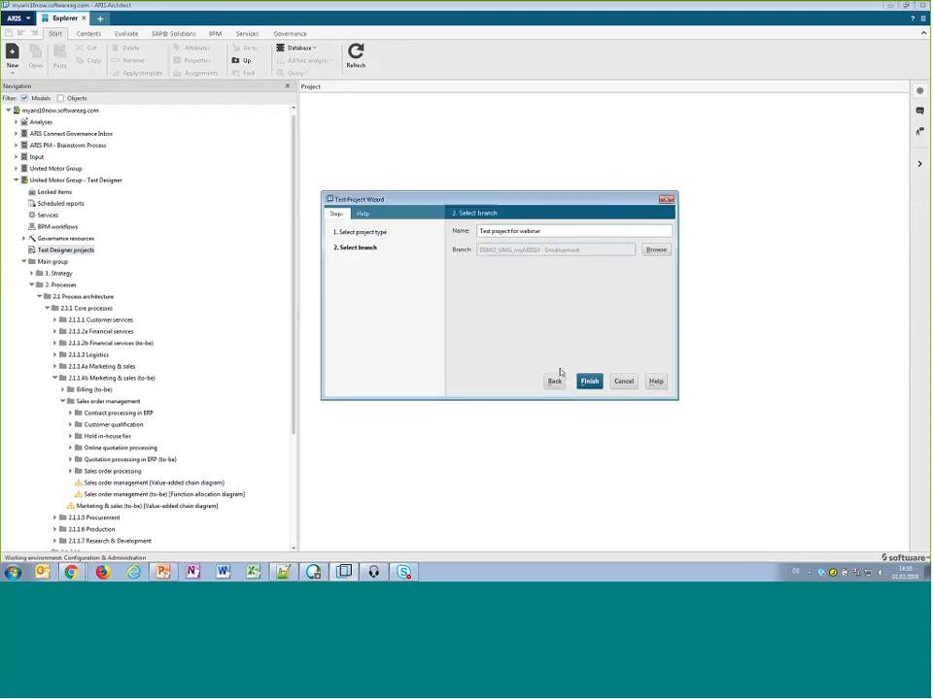
left_click(587, 381)
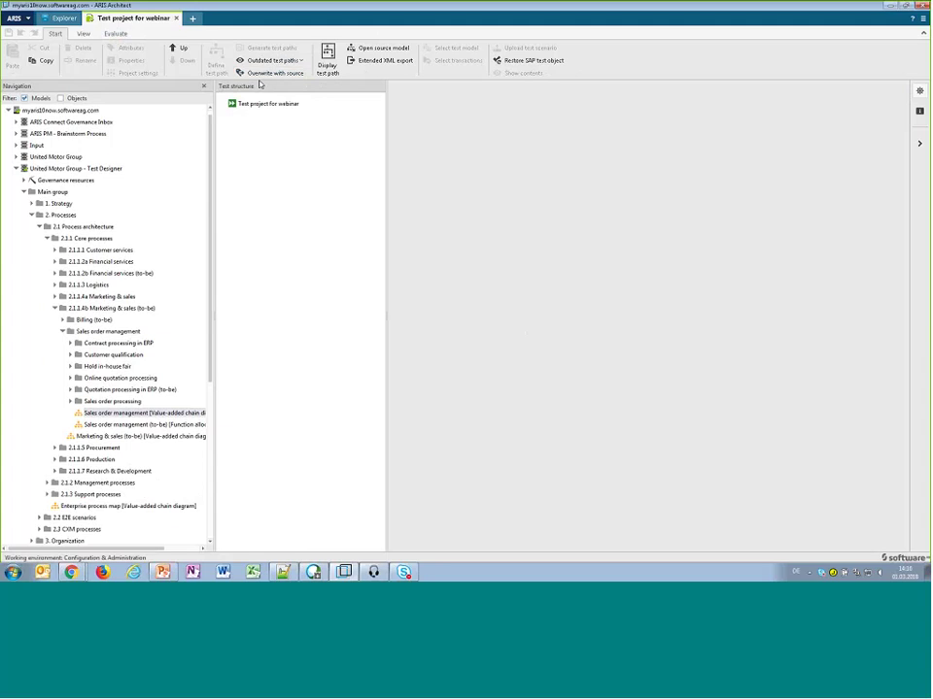
- Add a new test object beneath Test project for webinar in the test structure
right_click(236, 103)
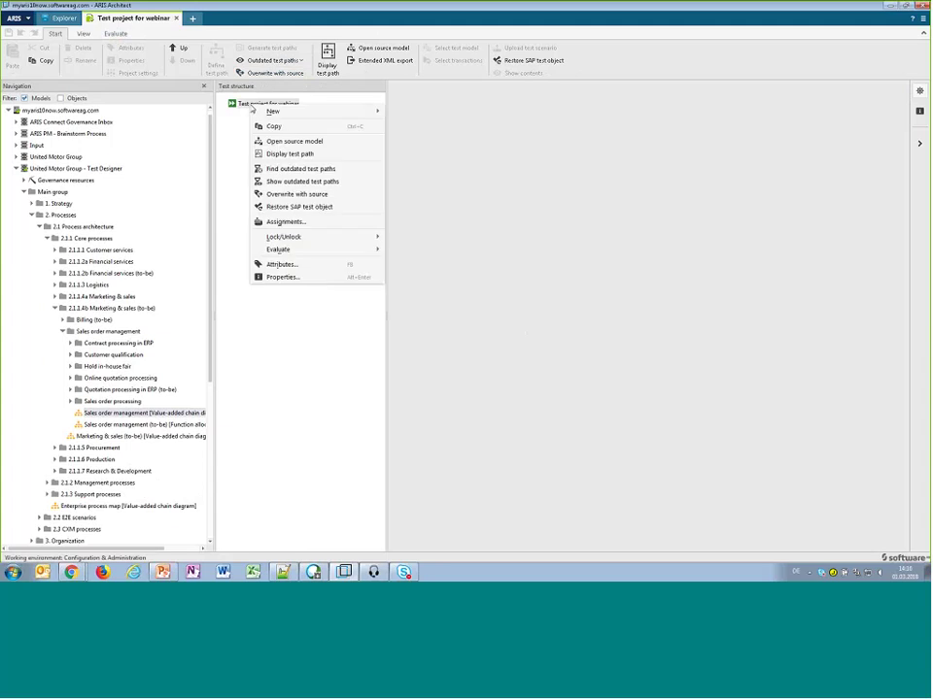
mouse_move(256, 113)
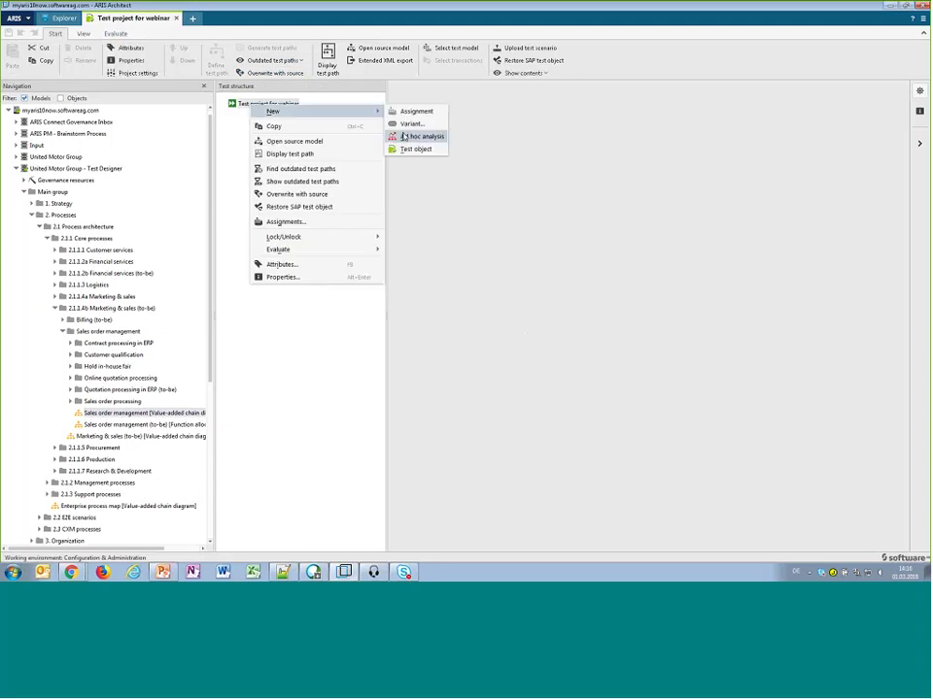
left_click(410, 149)
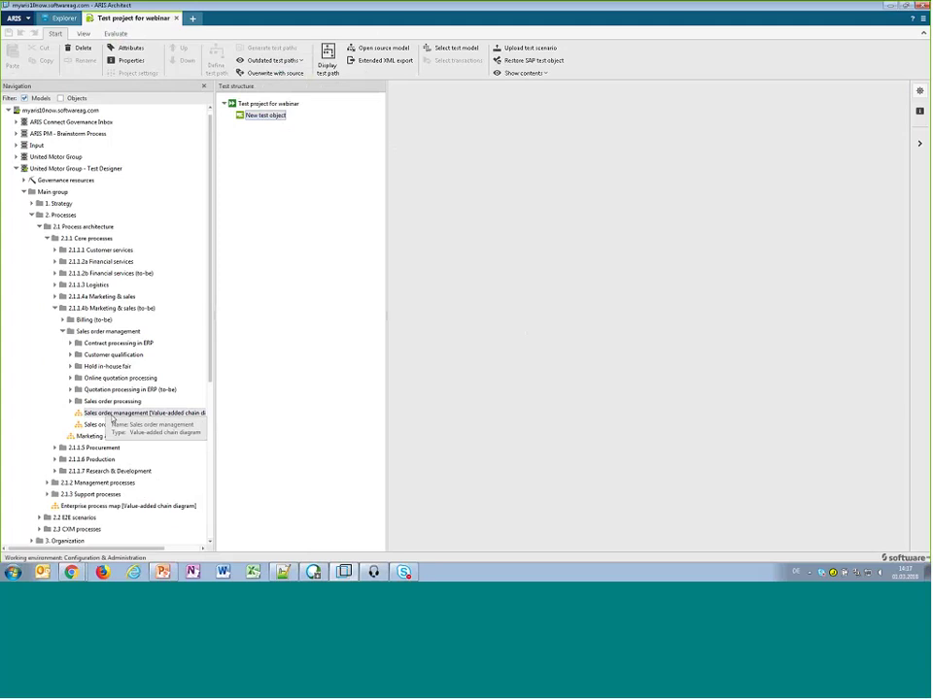
- Generate test paths for the new test object from the Sales order management value-added chain diagram
left_click_drag(112, 418, 268, 124)
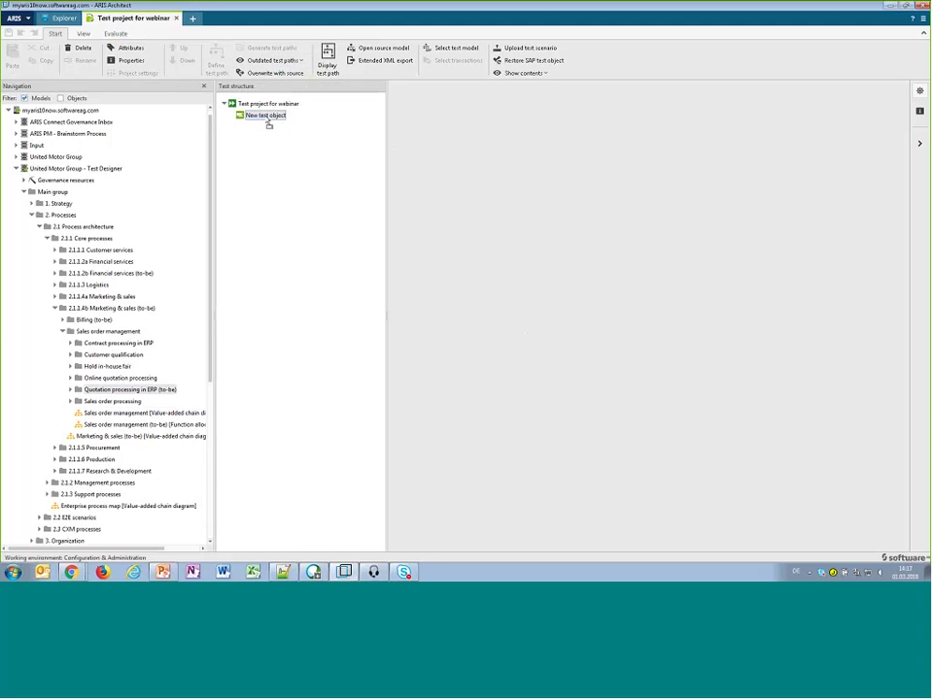
left_click_drag(268, 123, 265, 123)
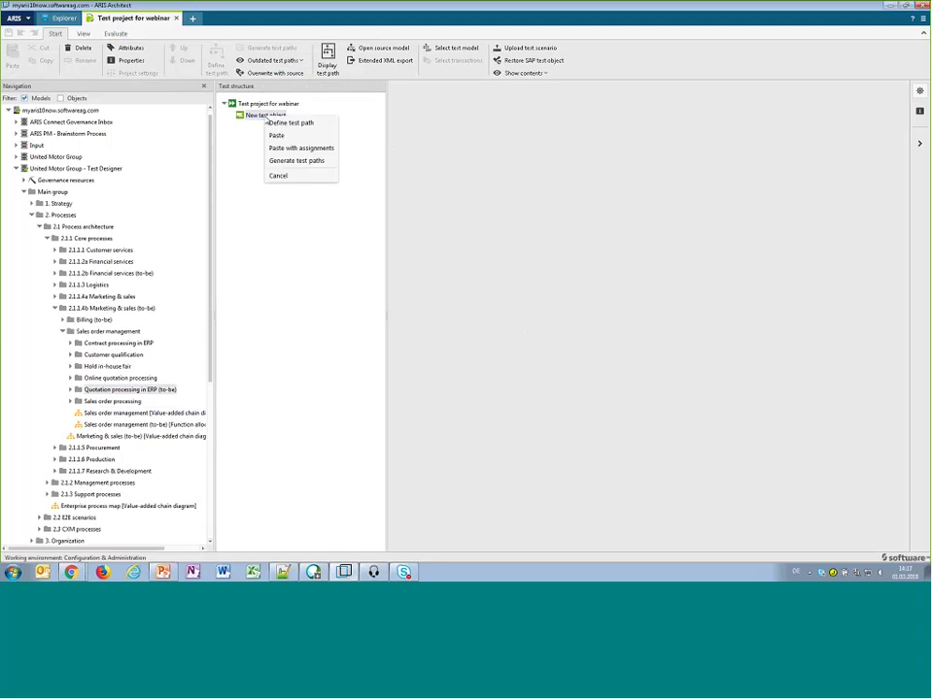
left_click(306, 162)
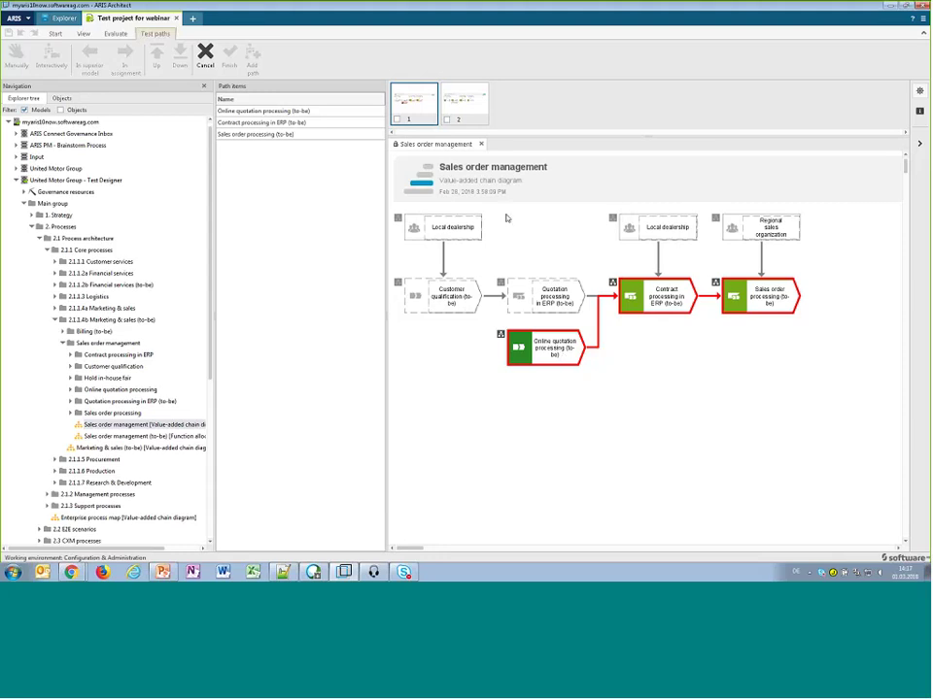
- Review generated test path 2, include both generated paths, and add them to the test structure
left_click(475, 110)
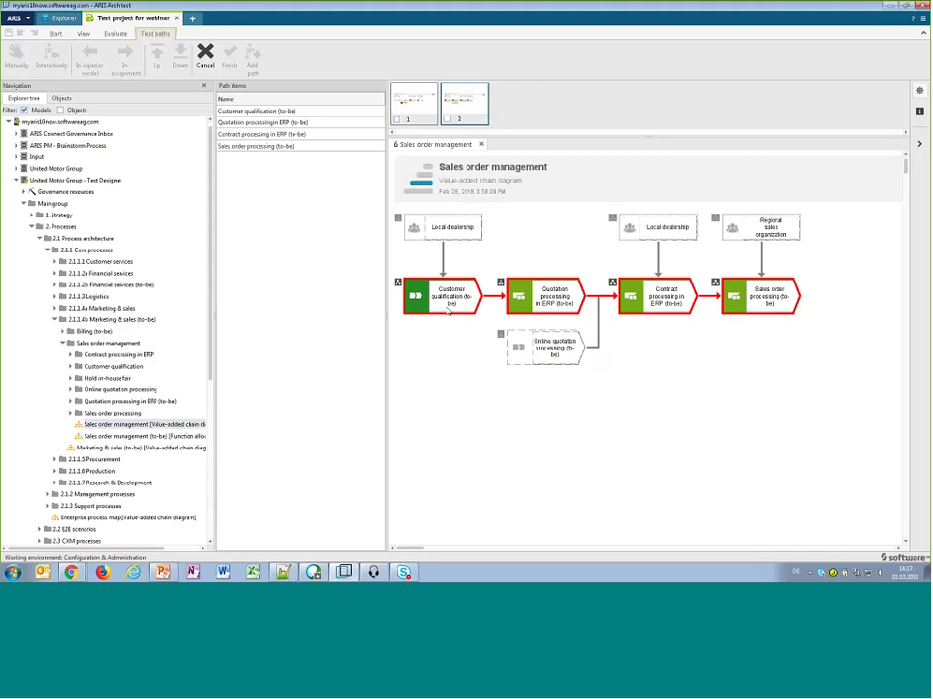
mouse_move(437, 308)
left_click(396, 120)
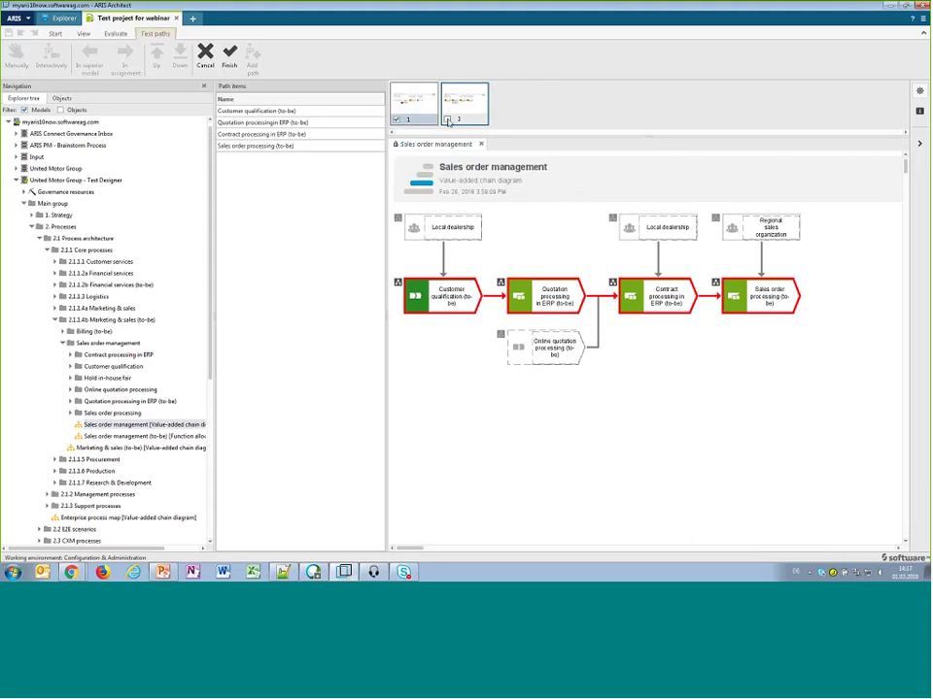
left_click(447, 119)
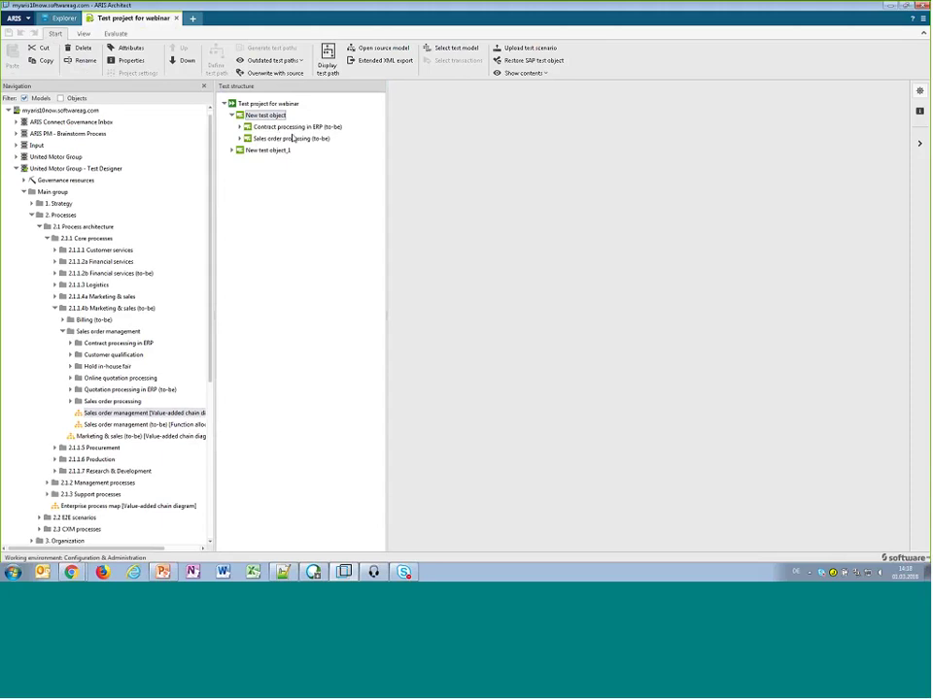
- Expand the second test object and try to display the test path of its quotation processing entry
left_click(234, 152)
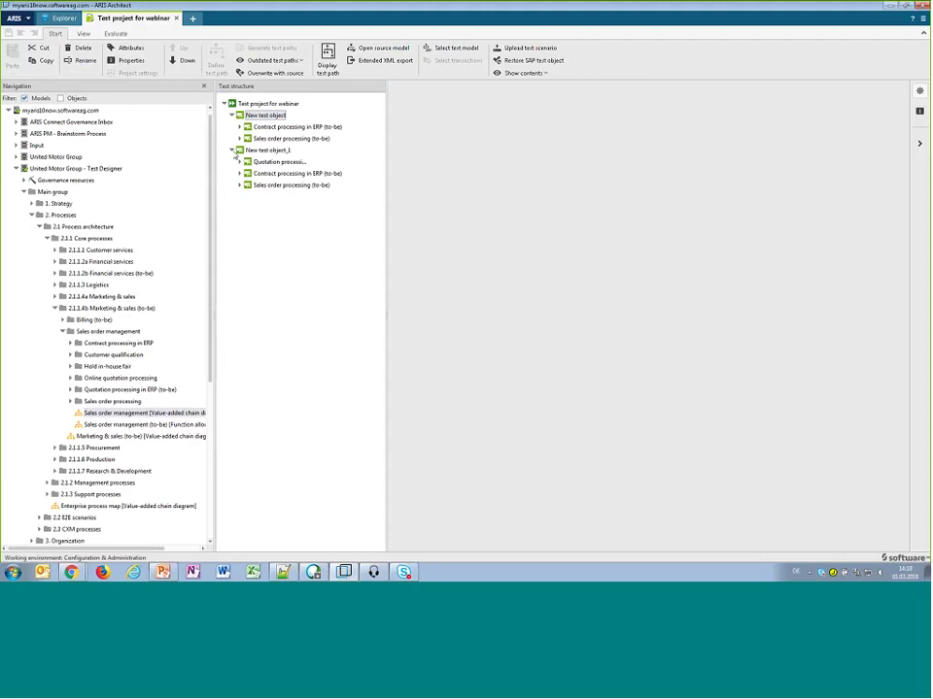
left_click(273, 163)
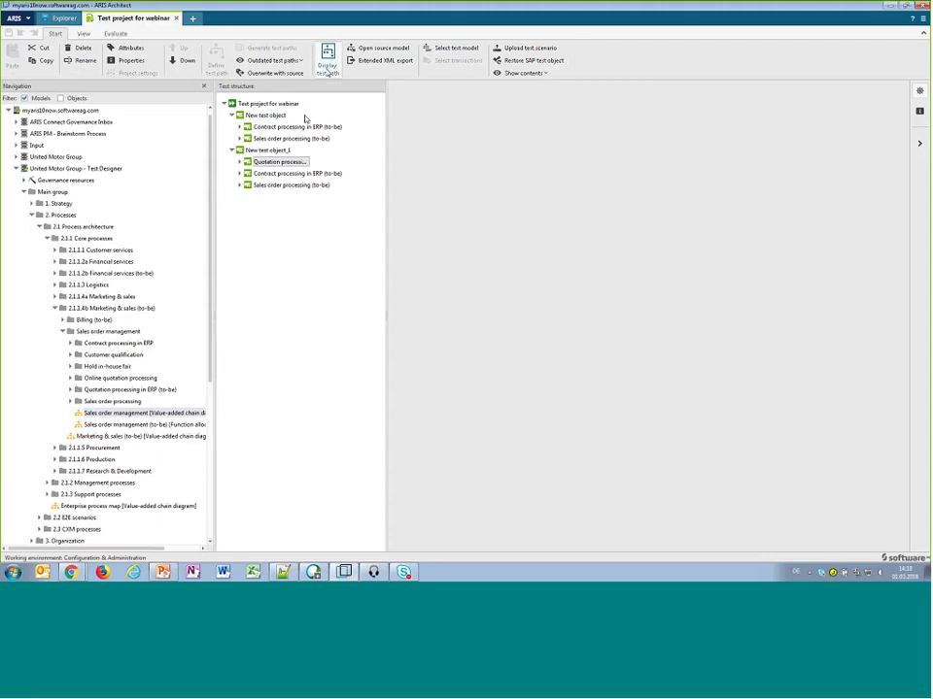
left_click(327, 59)
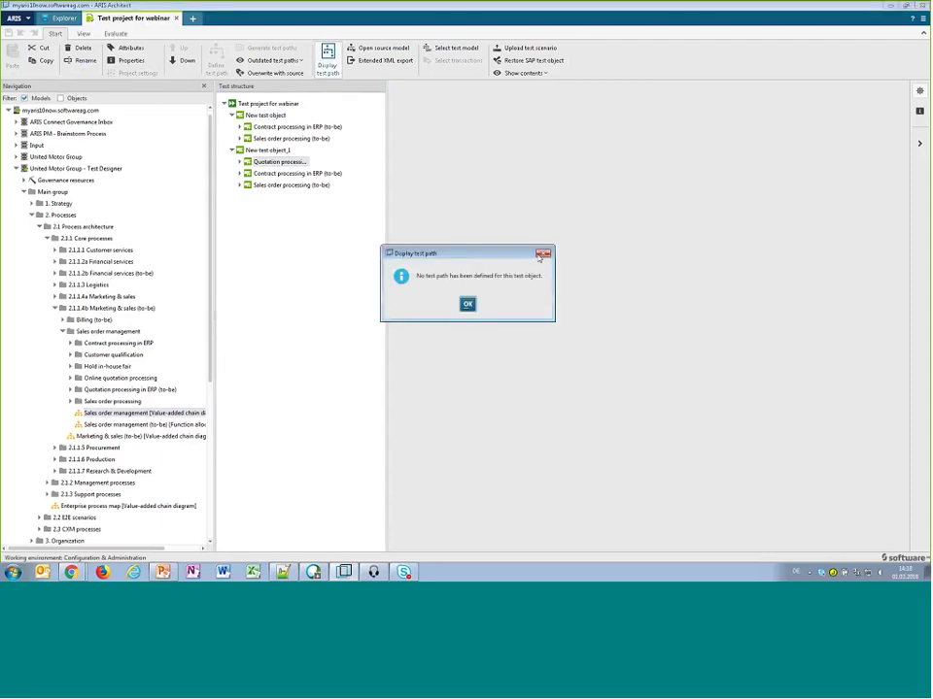
left_click(541, 256)
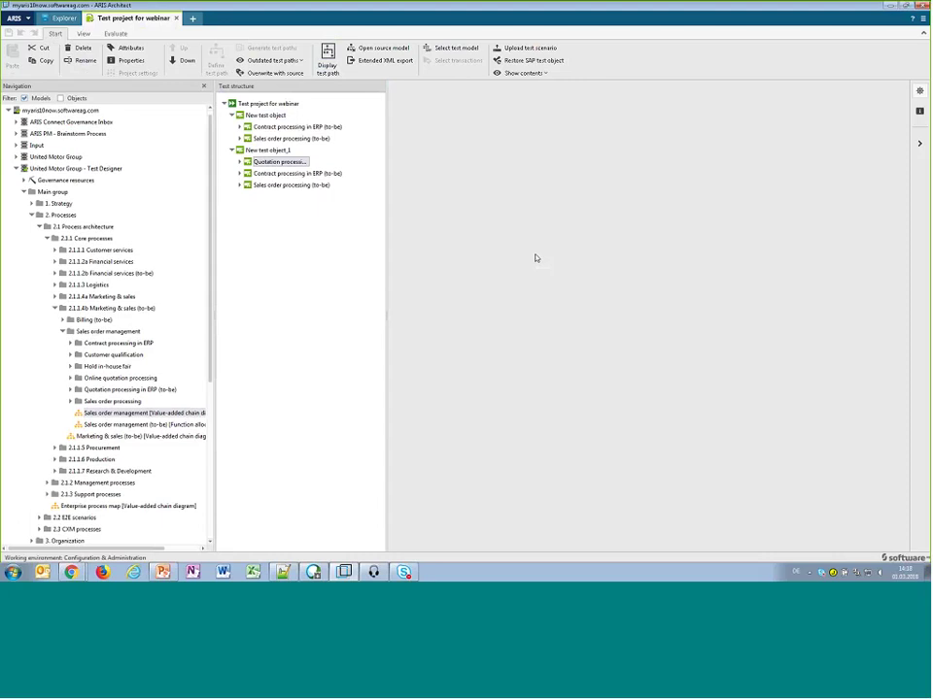
- Select the Sales order processing (to-be) model for recording a test path for that test object under New test object_1
left_click(251, 185)
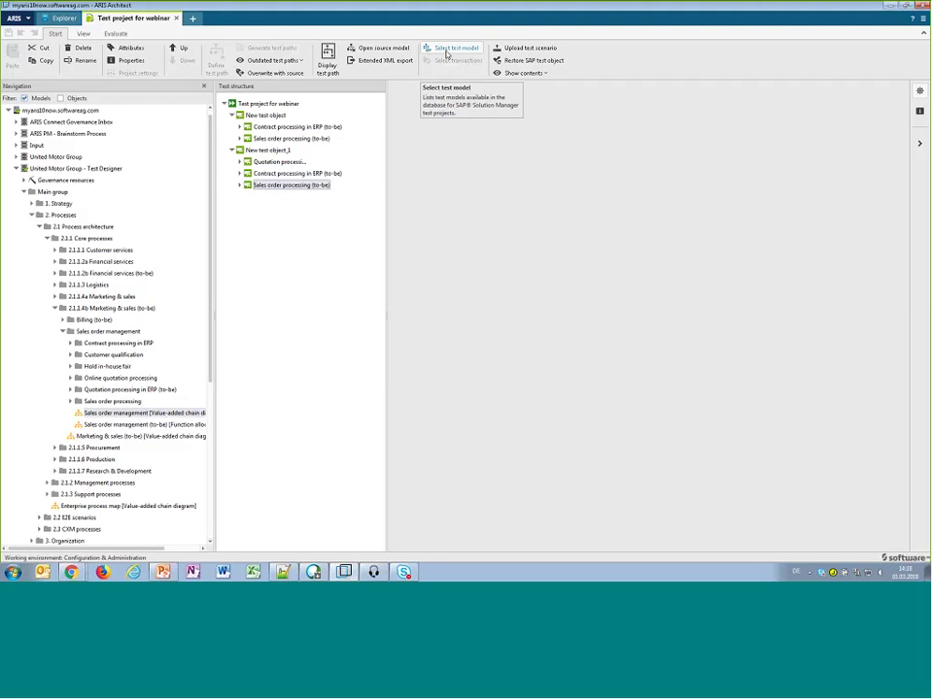
left_click(447, 50)
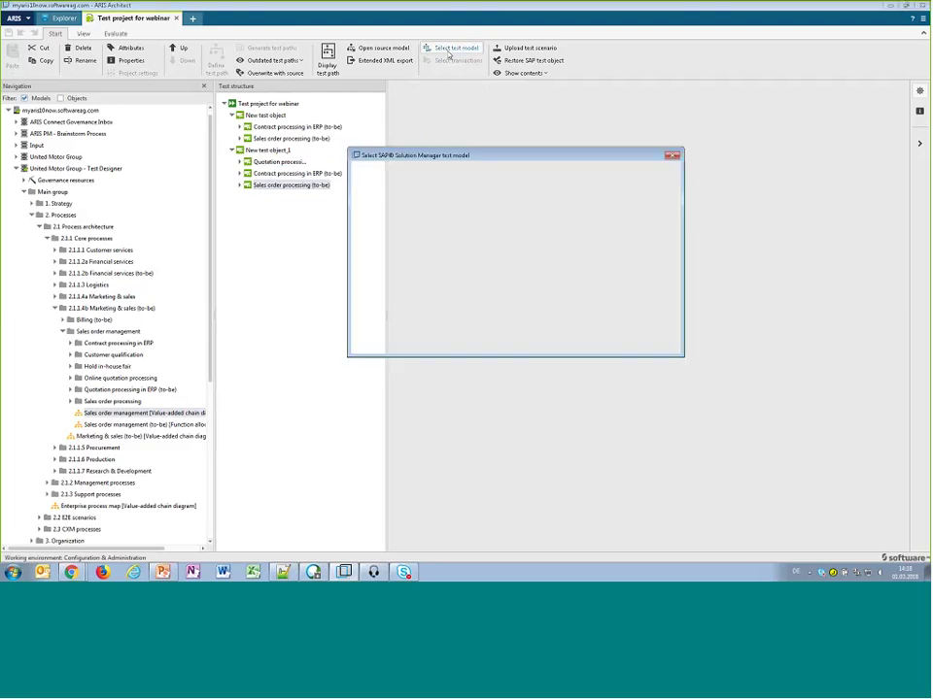
left_click_drag(431, 161, 420, 248)
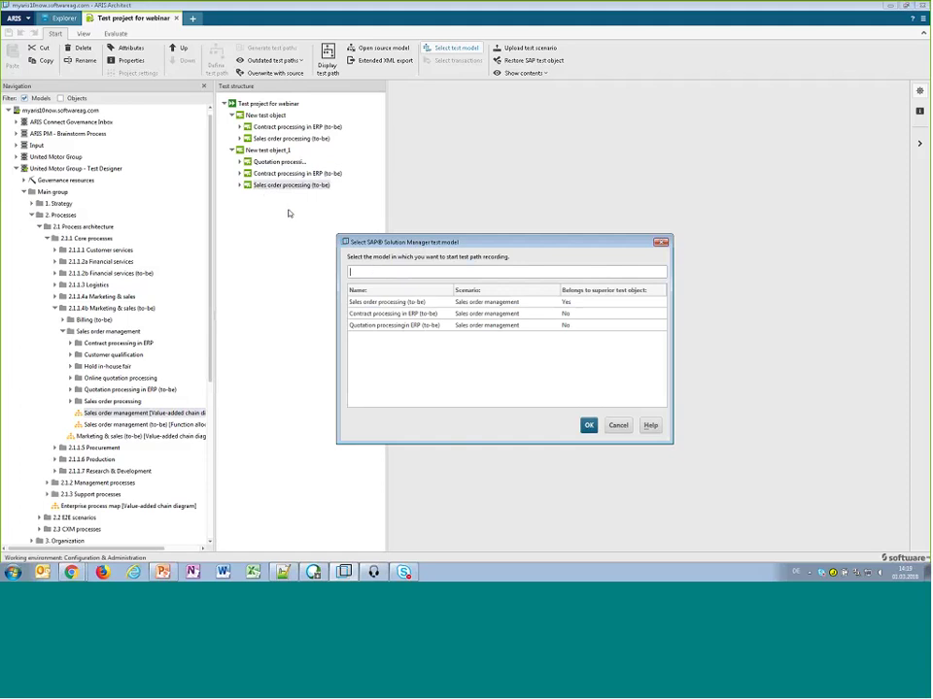
left_click(554, 303)
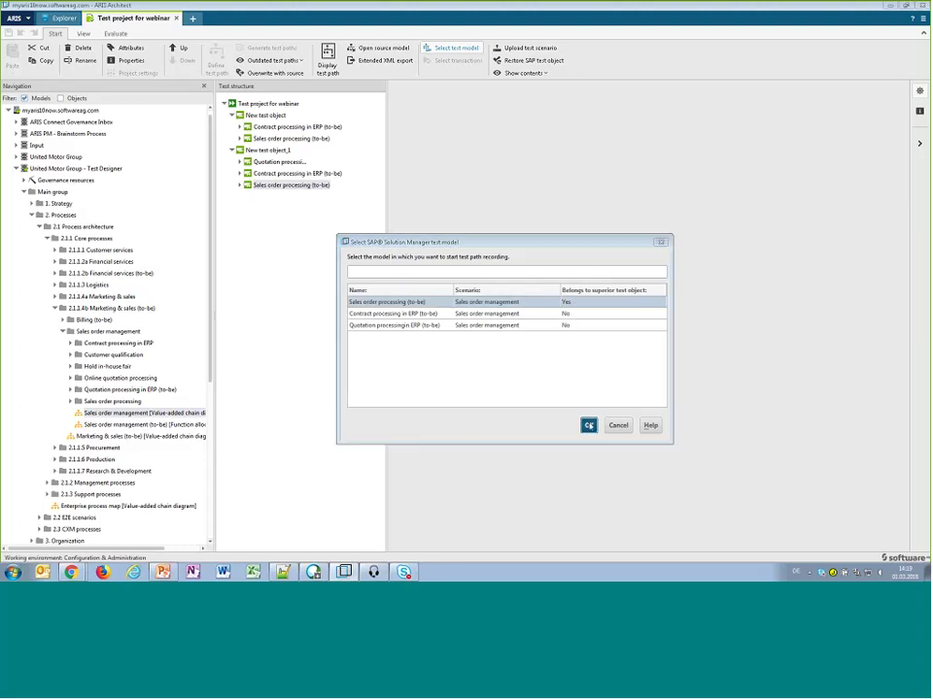
left_click(588, 425)
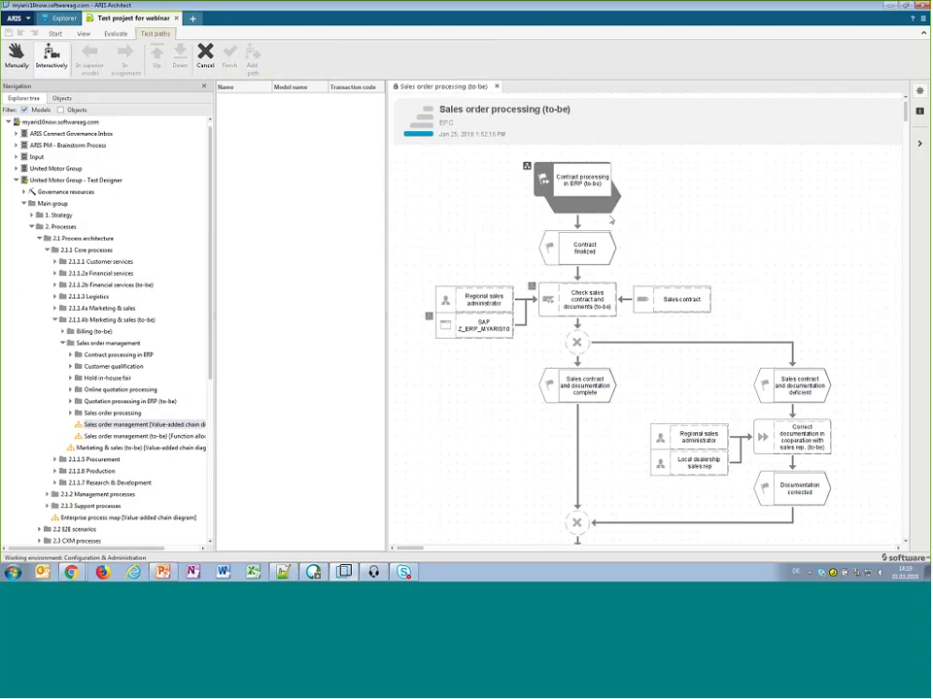
- Record the path from the Contract processing in ERP interface to Check sales contract and documents, using the Display quotation transaction
left_click(583, 193)
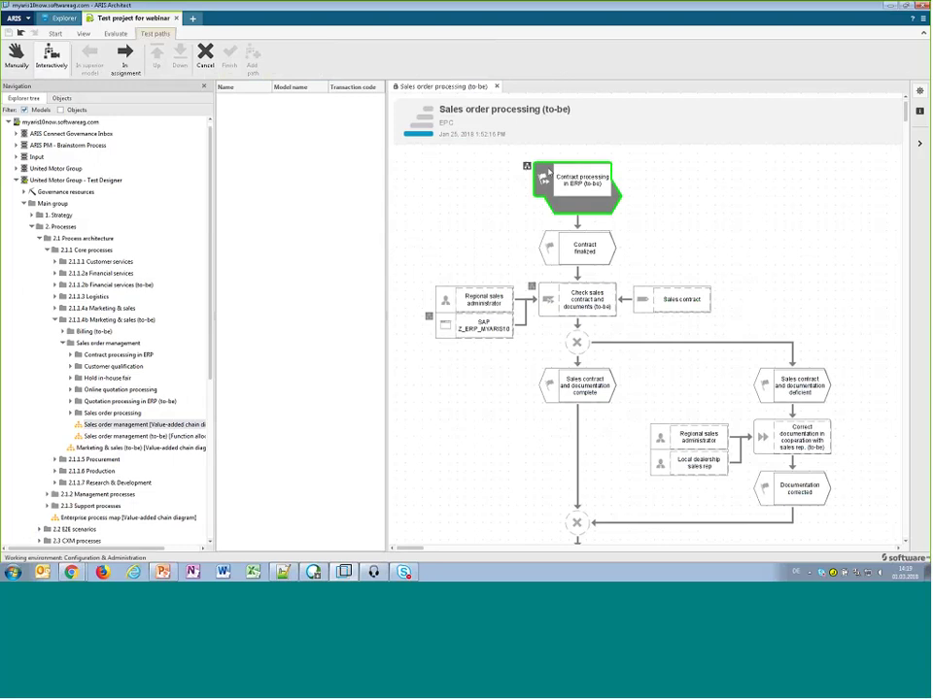
left_click(583, 300)
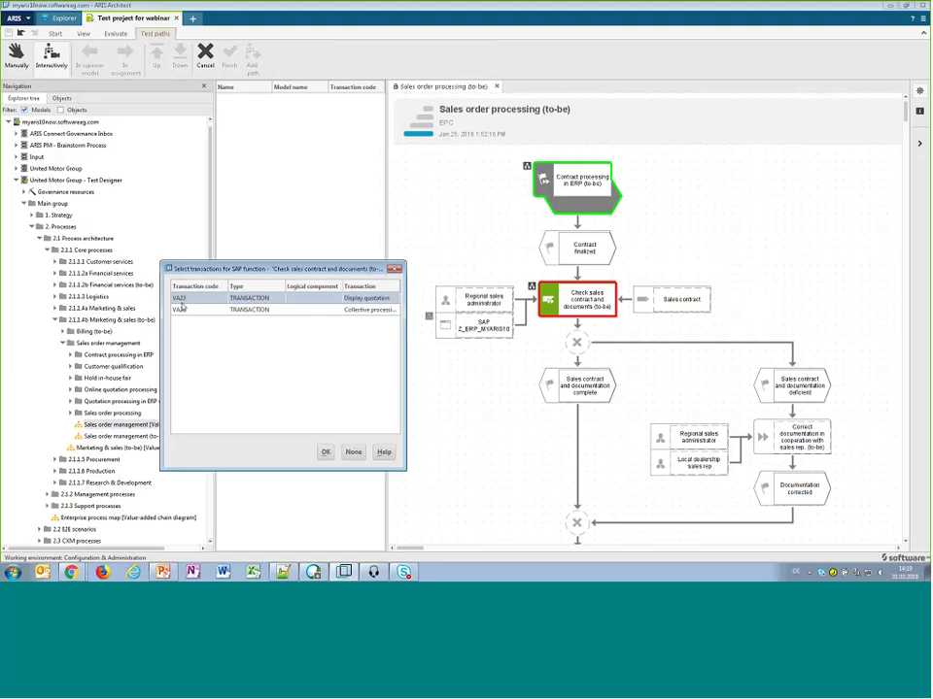
key("Return")
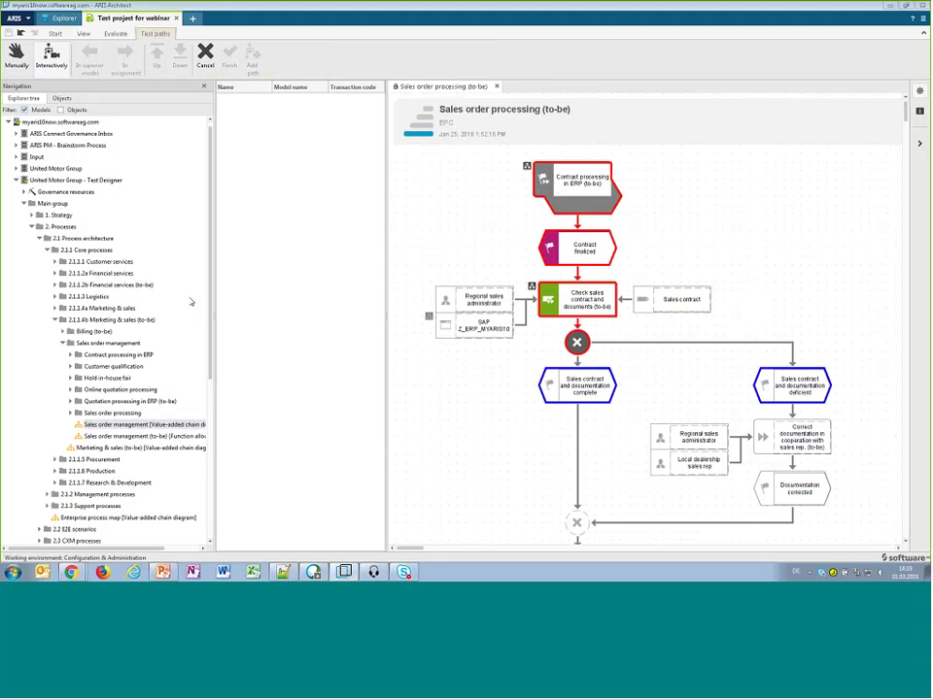
- Continue the test path through Sales contract and documentation deficient, using the Display customer transaction XD03 for the customer master data check
scroll(641, 336, "down", 3)
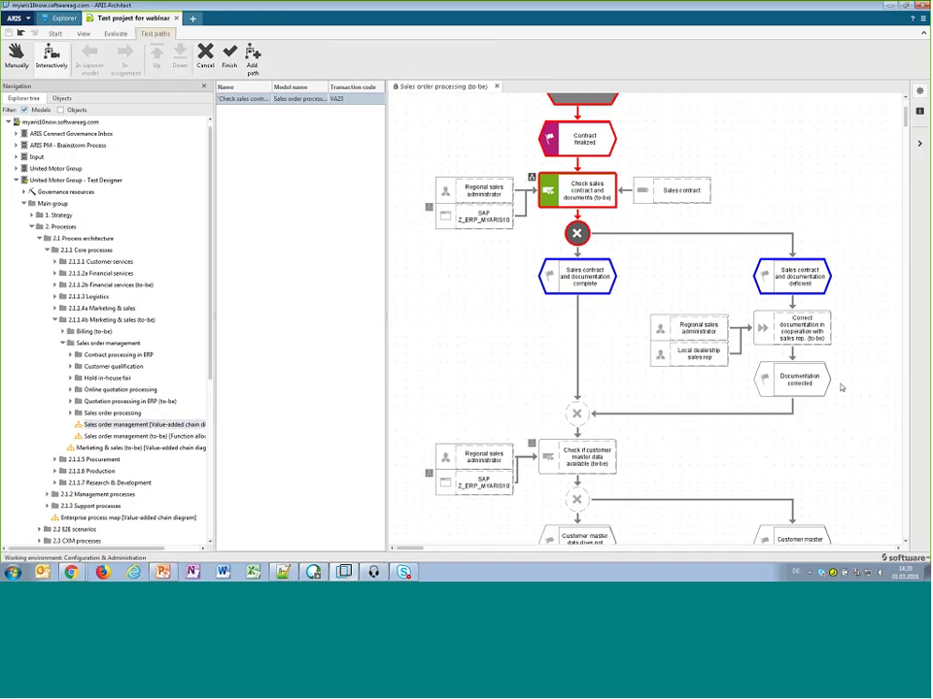
left_click(817, 285)
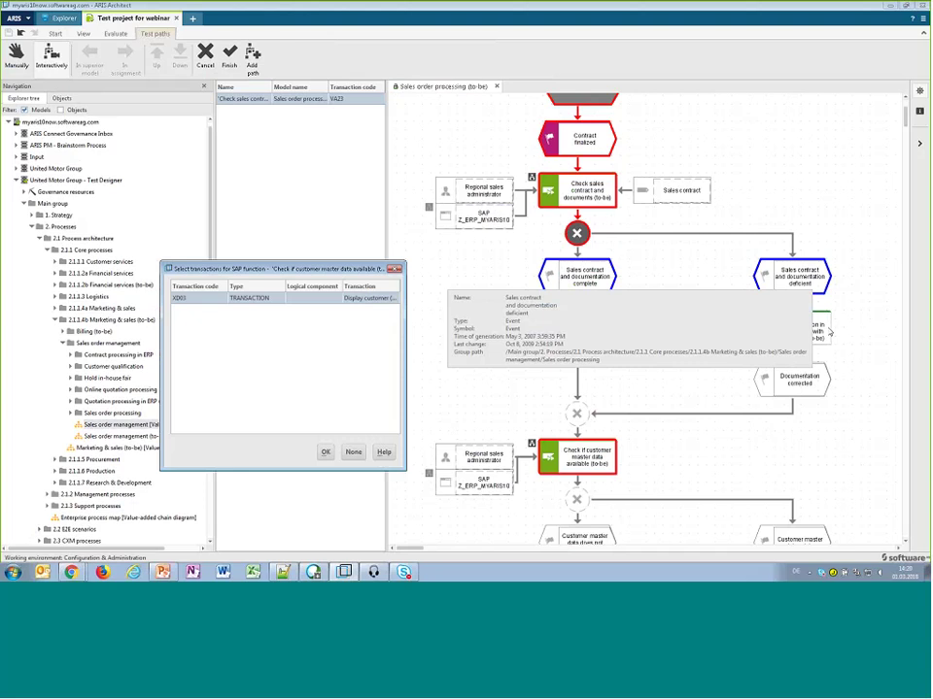
double_click(190, 300)
- Route the test path through Customer master data exists and Vehicle not in stock, selecting transaction VA01 (Create sales order) for both SAP functions
left_click(722, 323)
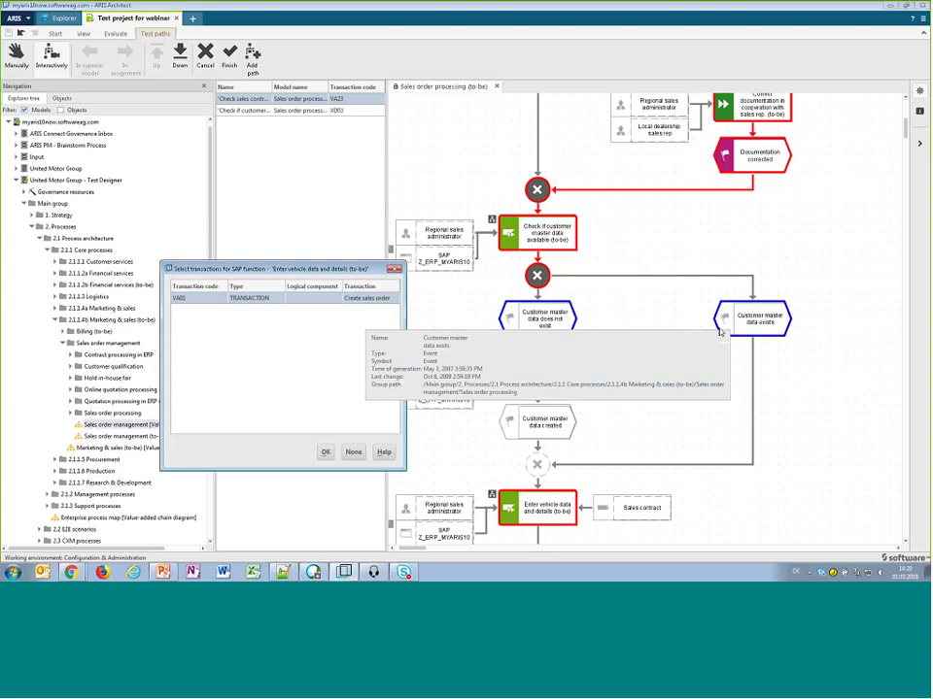
double_click(194, 298)
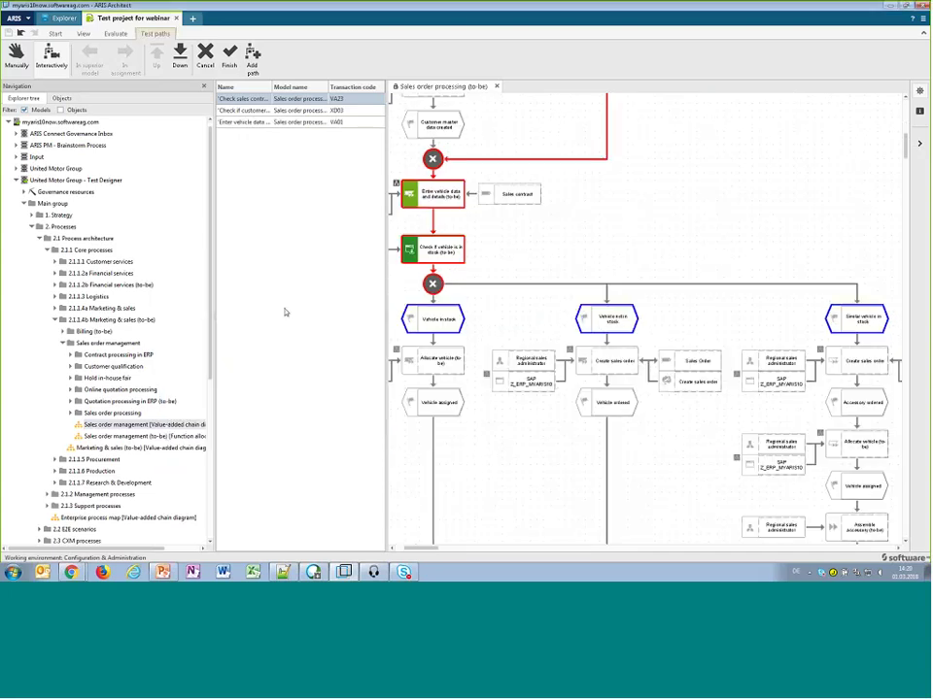
left_click(599, 326)
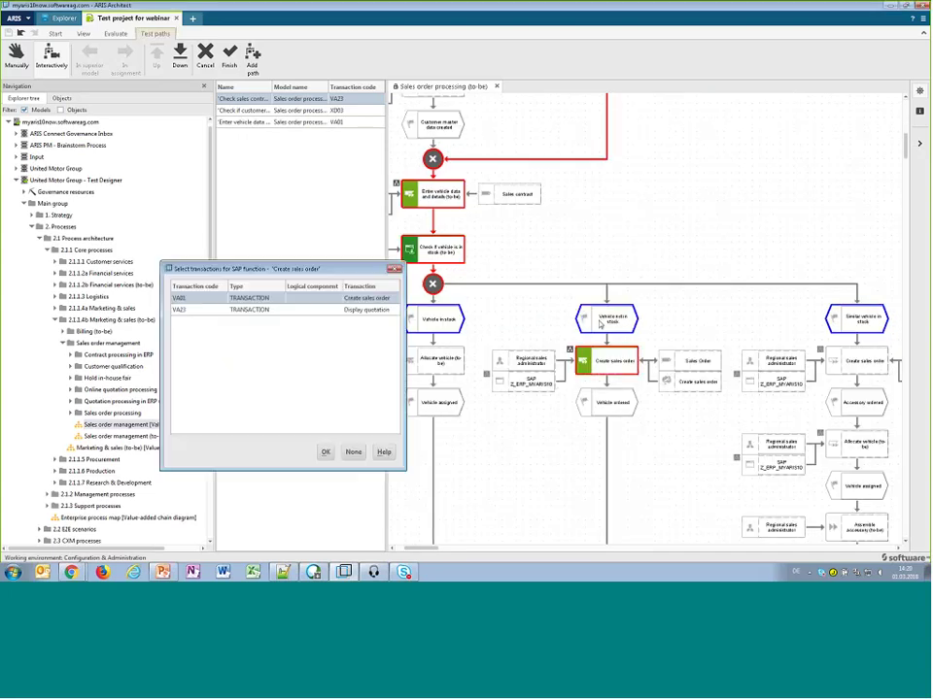
double_click(219, 299)
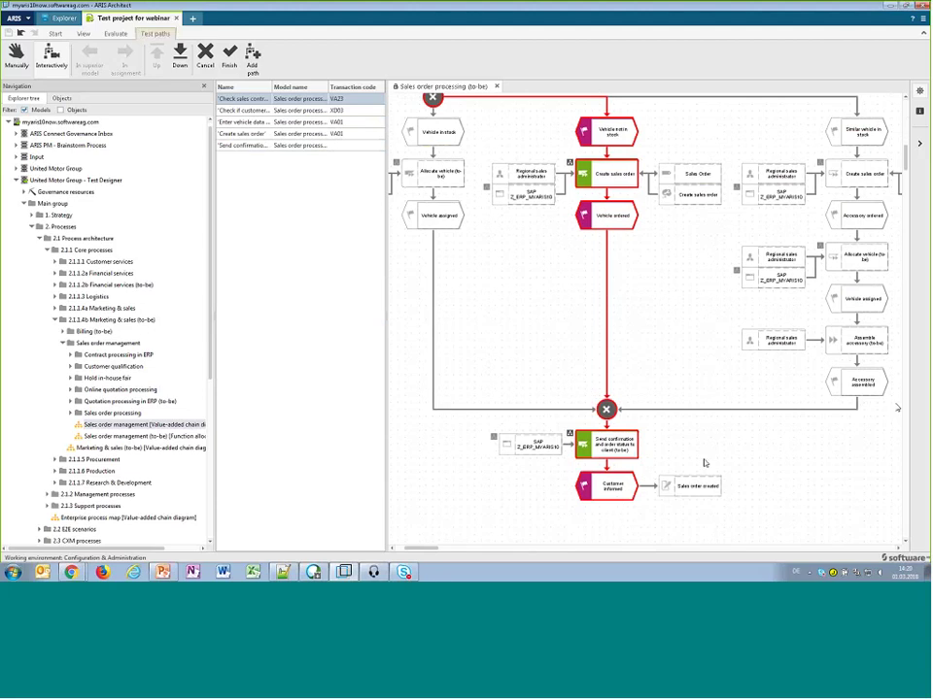
- Review the recorded path from Contract processing in ERP to Customer informed and add it to the test structure
left_click_drag(906, 164, 903, 118)
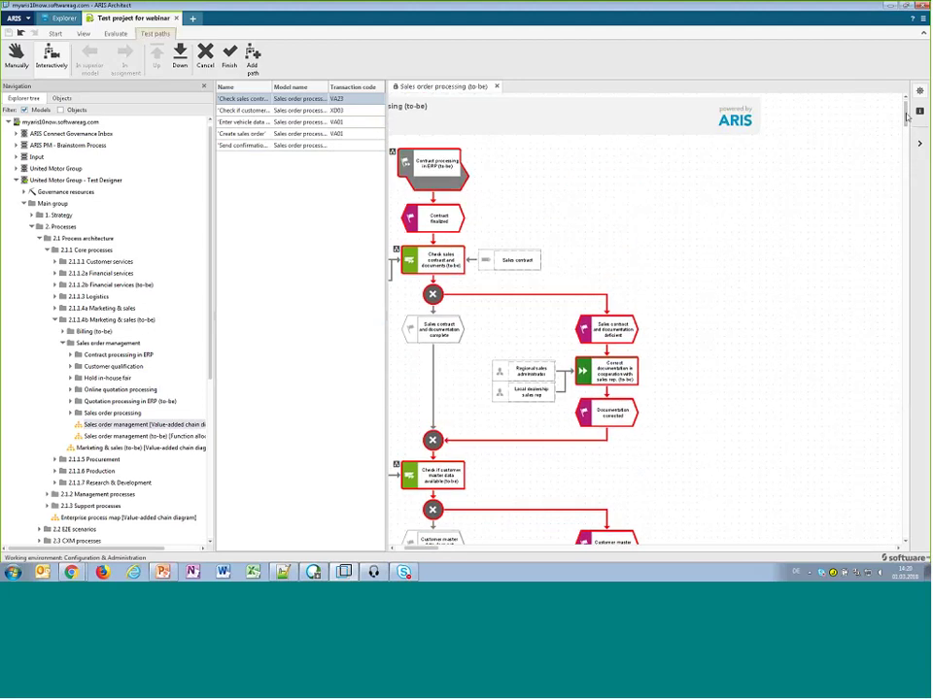
left_click_drag(904, 115, 906, 161)
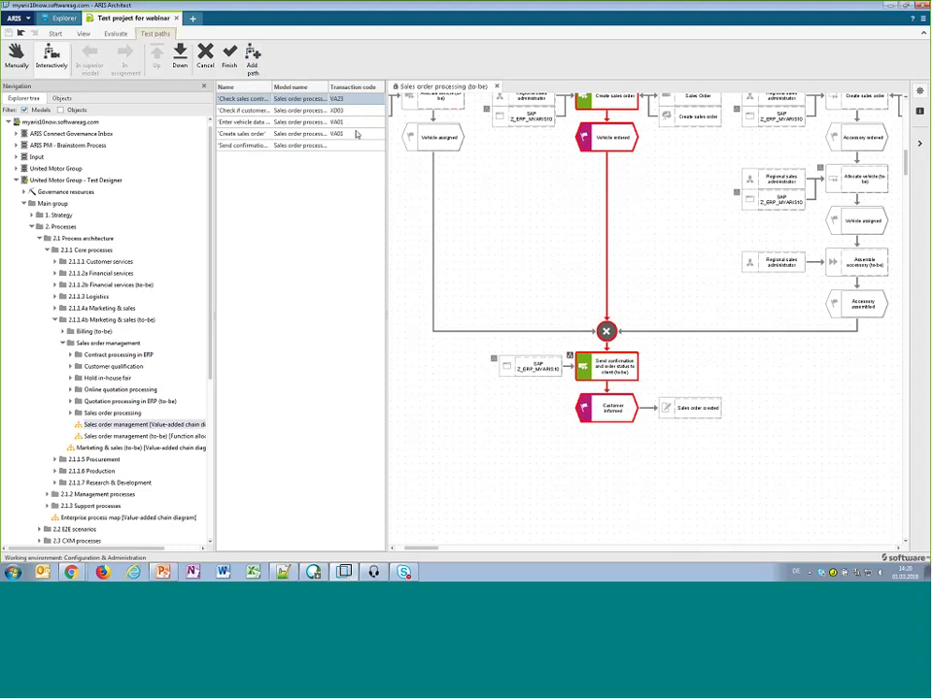
left_click_drag(906, 166, 906, 145)
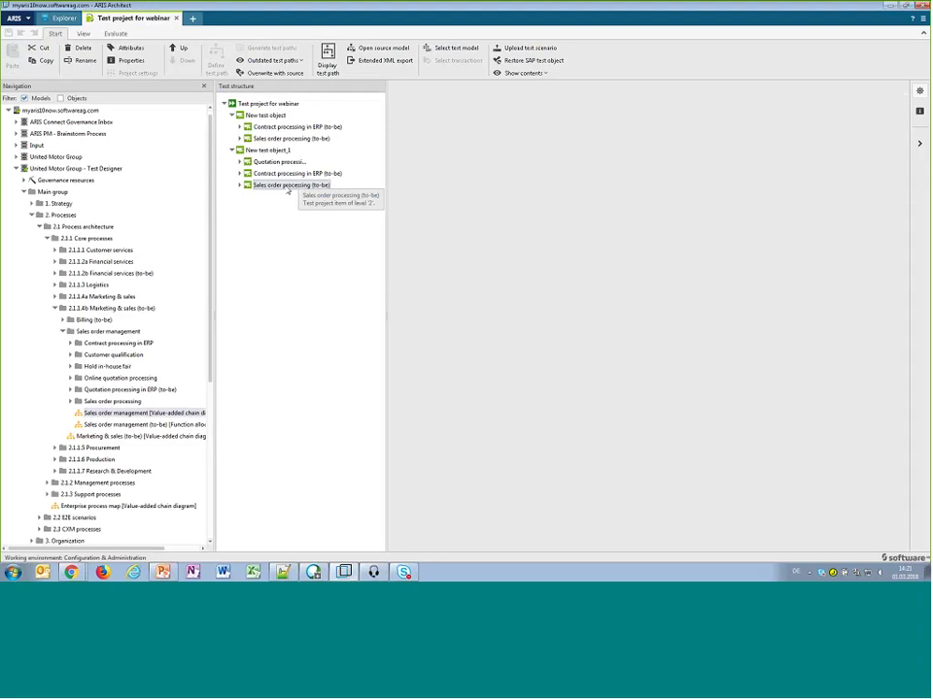
- Expand Sales order processing (to-be) under New test object_1, display and examine its test path graphic, and close the image
left_click(239, 186)
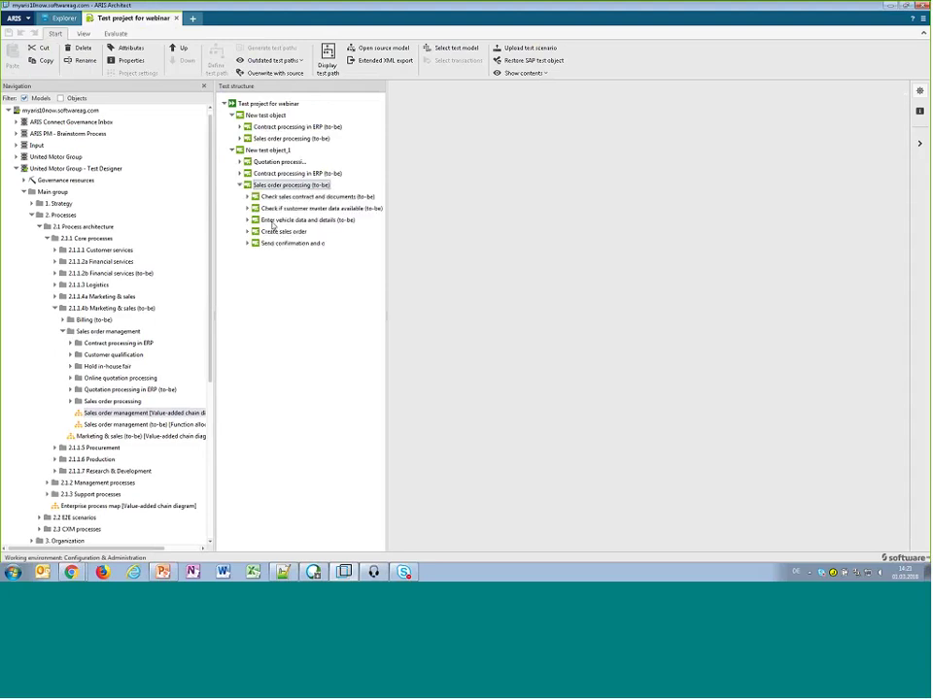
left_click(335, 75)
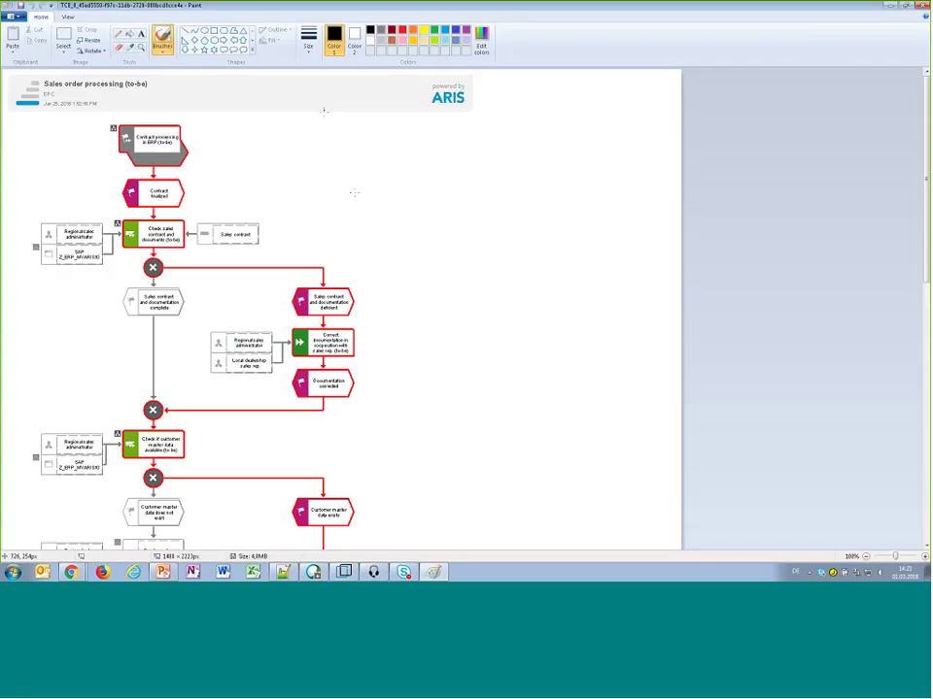
scroll(355, 195, "down", 10)
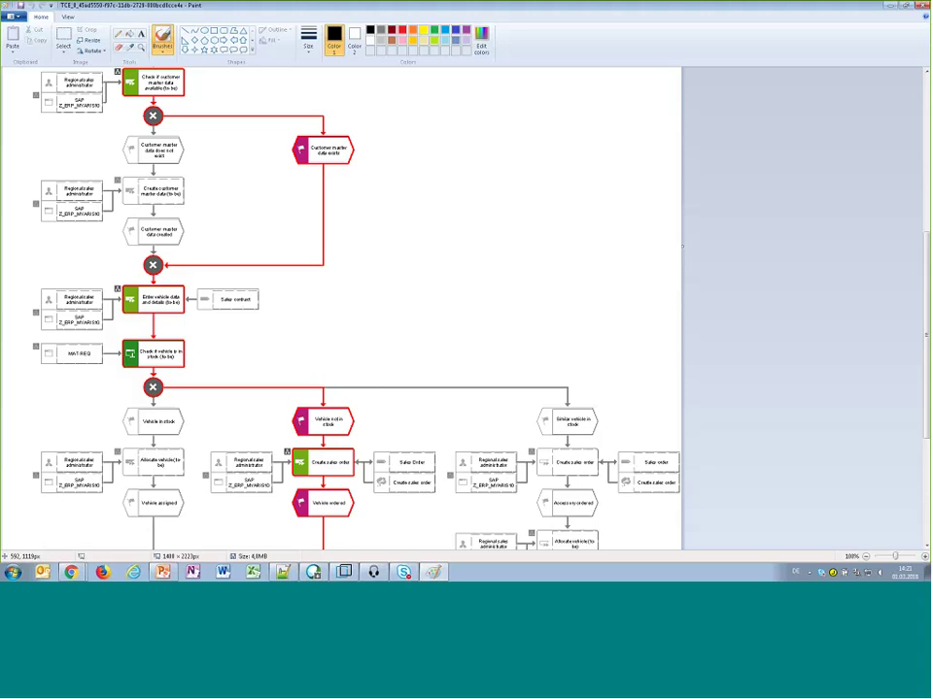
scroll(289, 248, "down", 3)
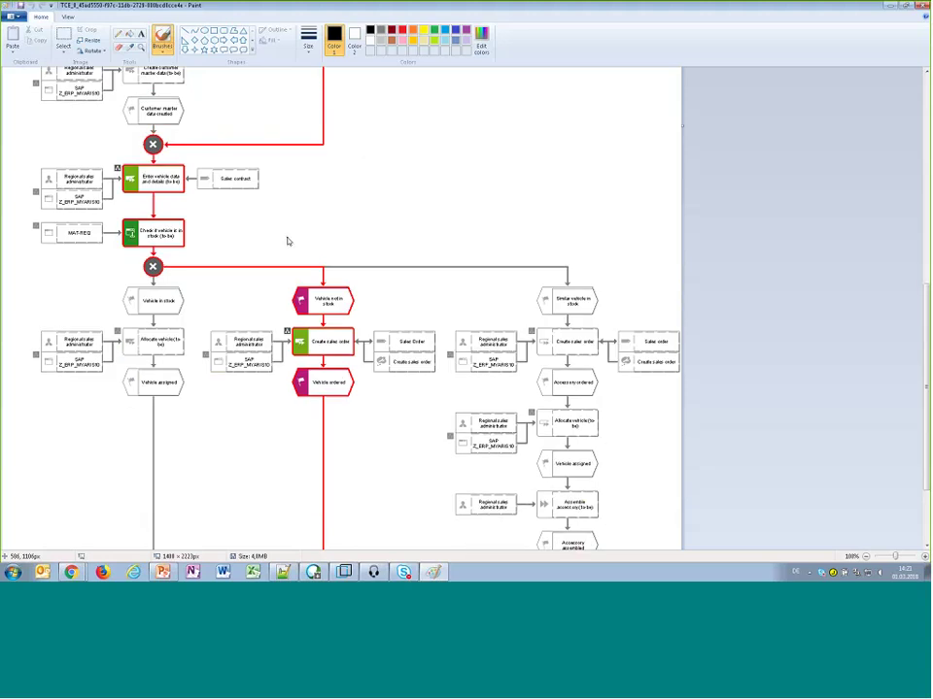
key("alt+F4")
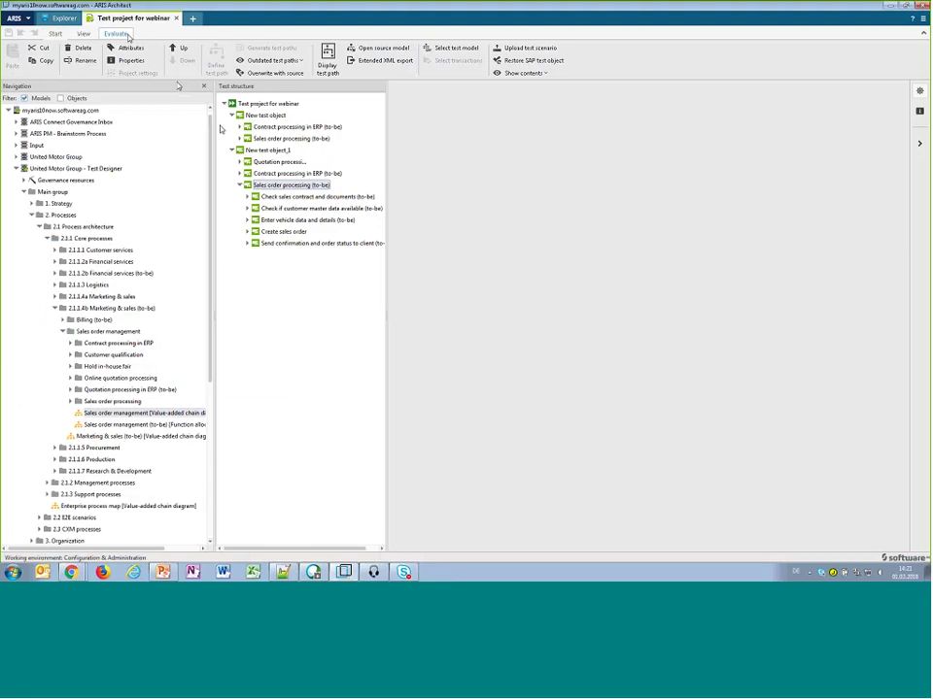
- Generate the SAP Solution Manager test case description for Sales order processing (to-be) as a PDF, keeping the preset output and documentation options
left_click(116, 33)
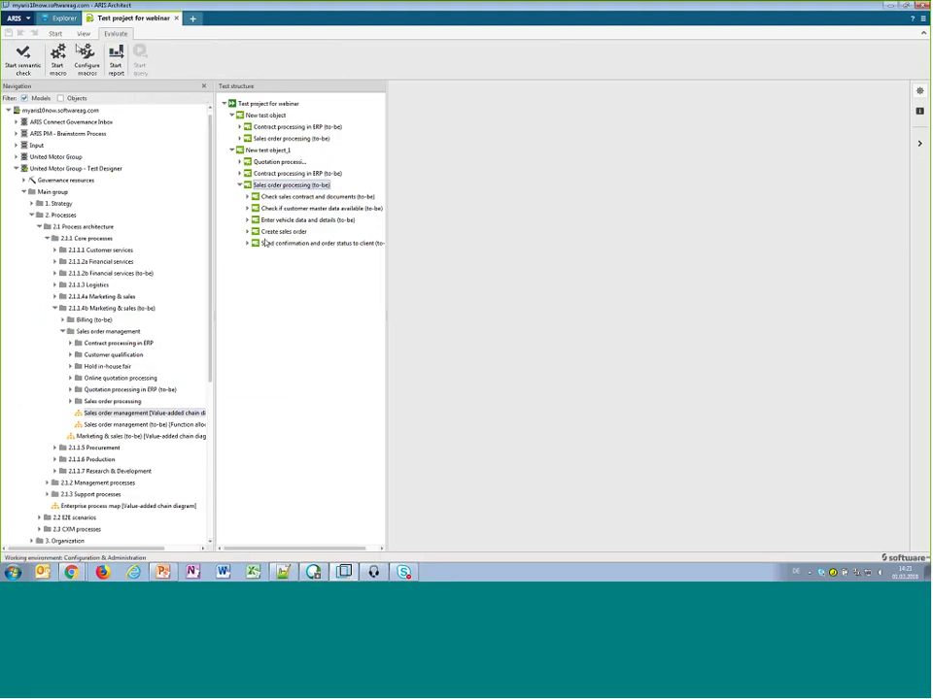
left_click(55, 34)
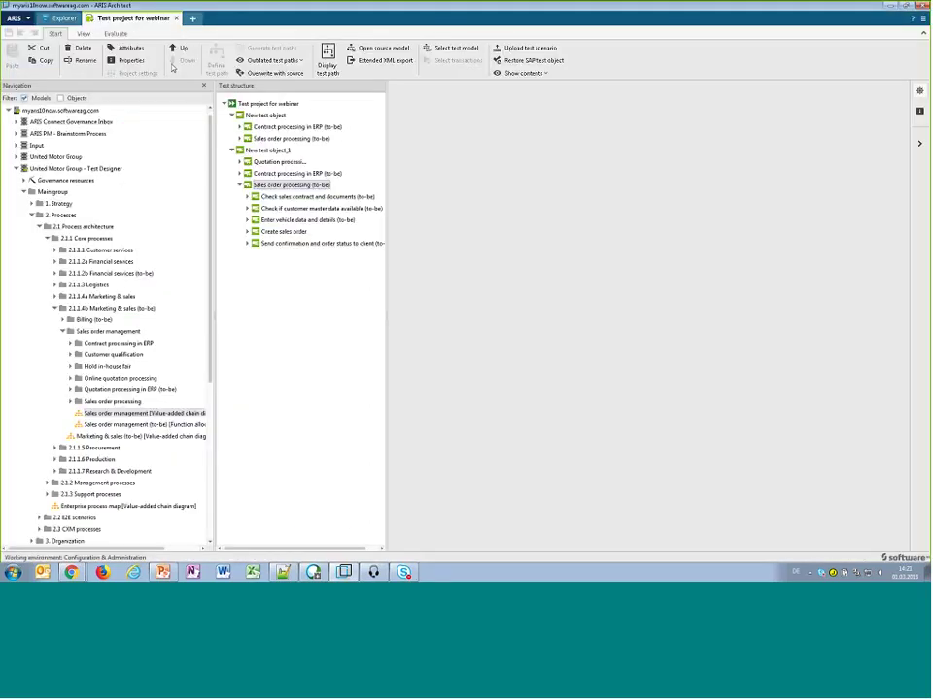
left_click(117, 34)
left_click(115, 58)
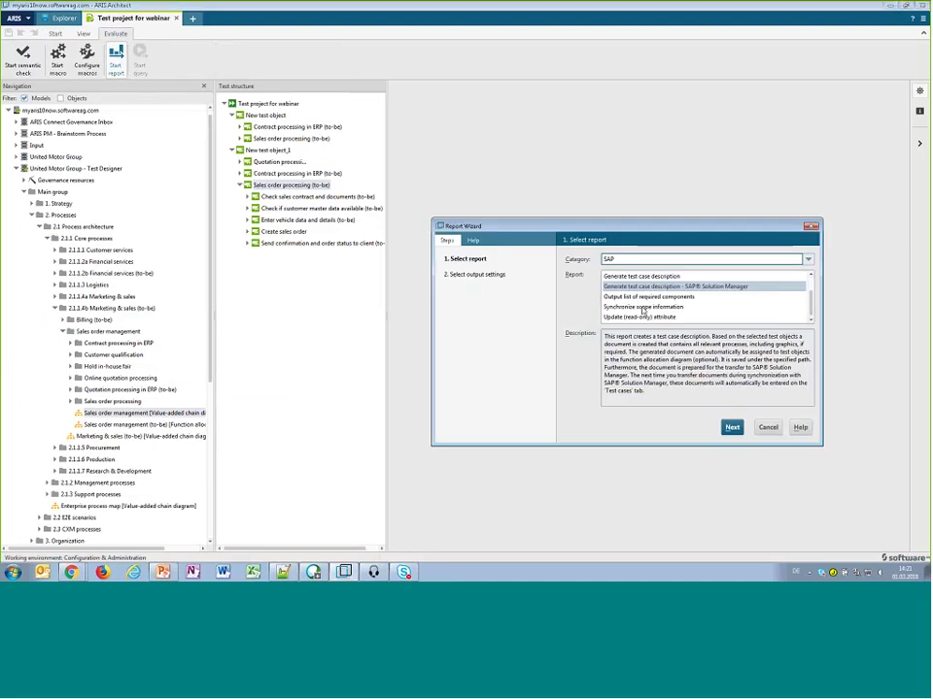
left_click(734, 428)
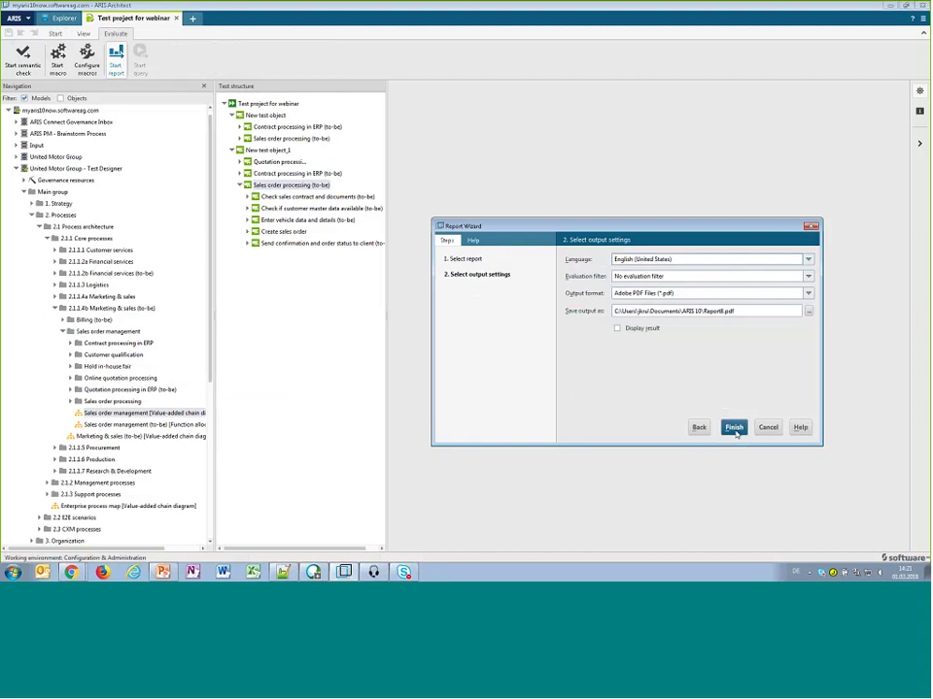
left_click(734, 429)
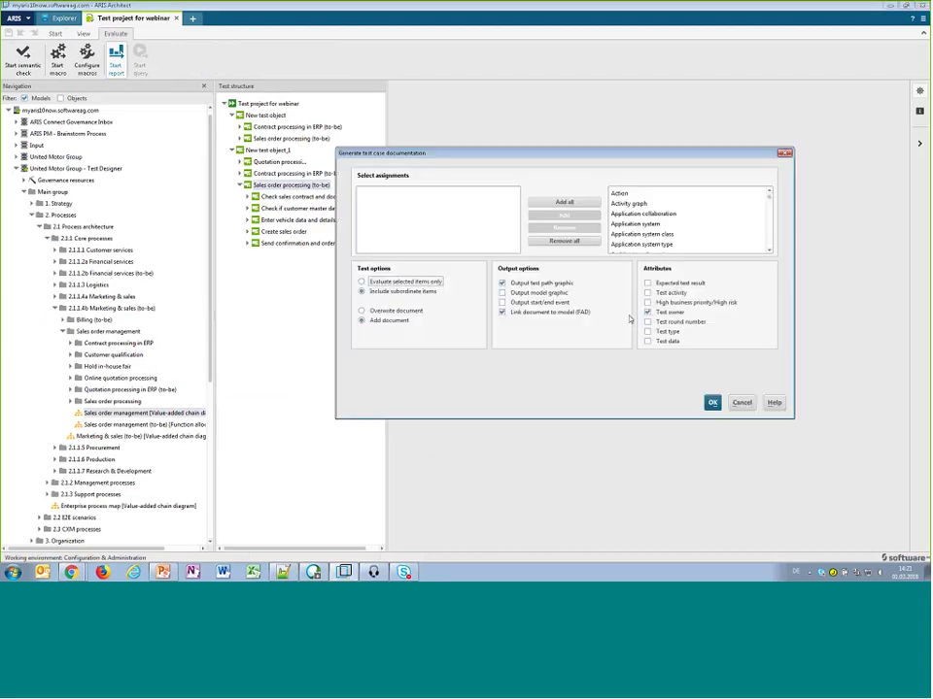
left_click_drag(569, 159, 553, 259)
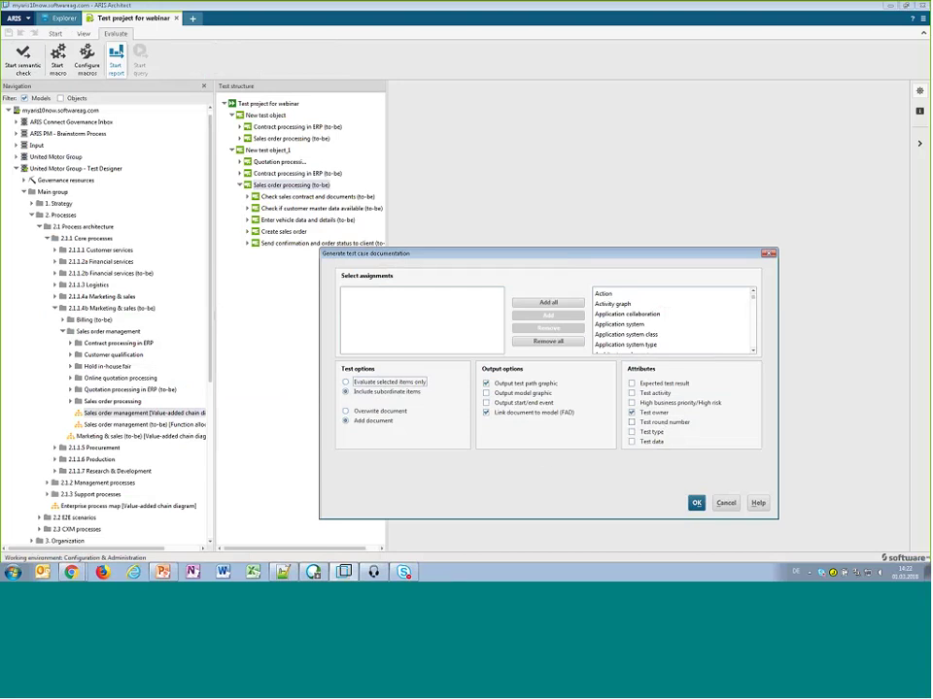
left_click(696, 502)
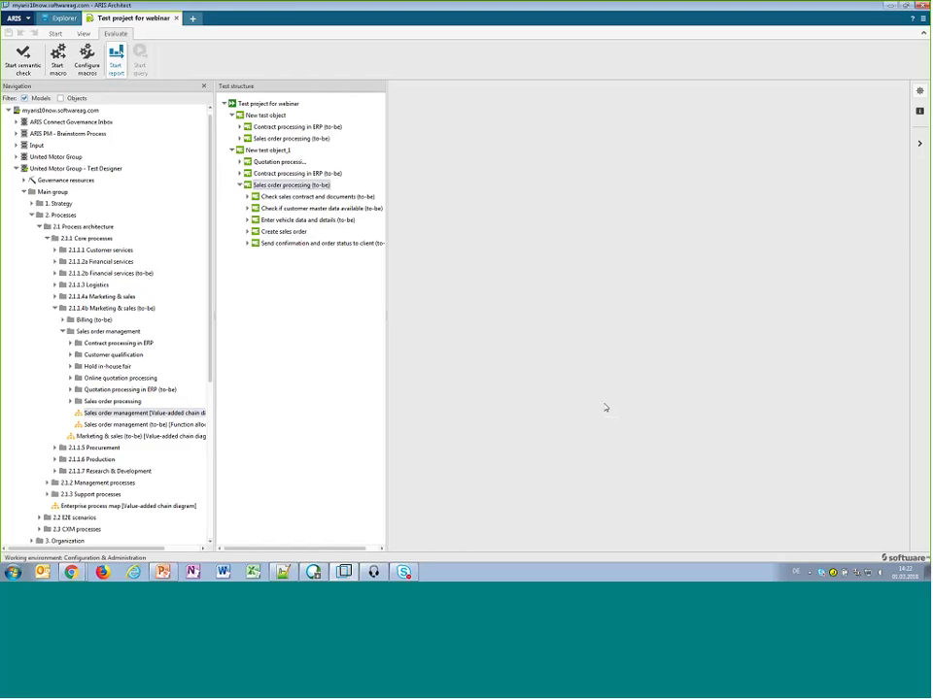
- Open the function allocation diagram assigned to the Sales order processing (to-be) test object and close its properties
right_click(313, 189)
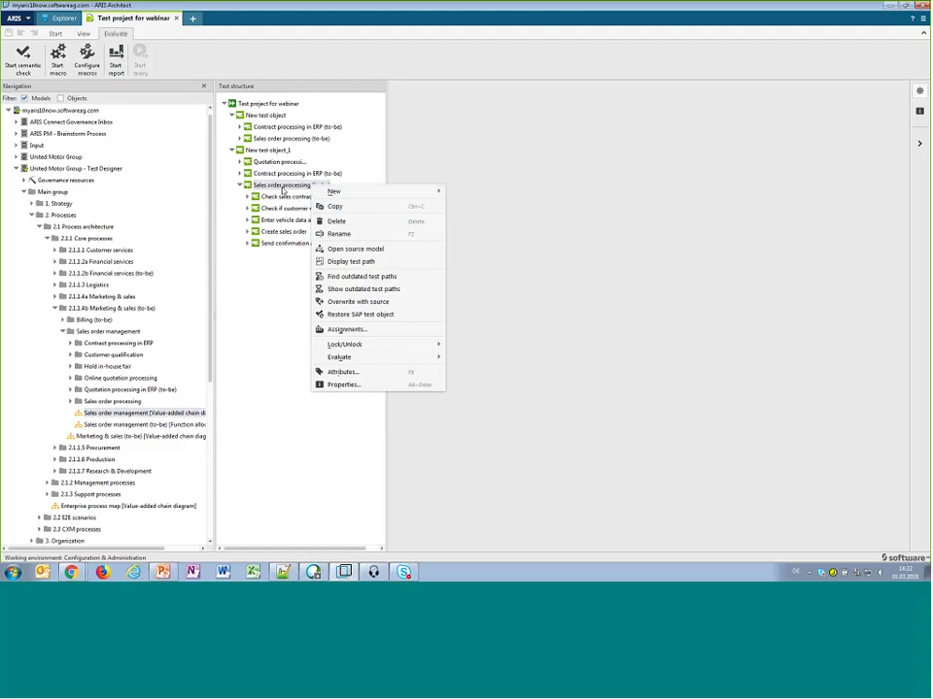
left_click(385, 330)
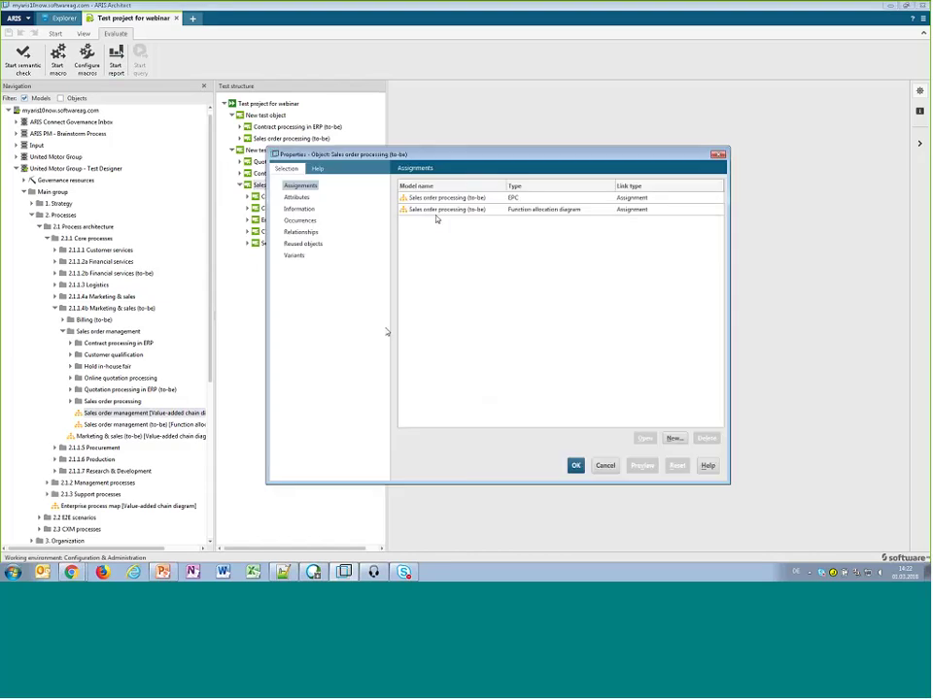
double_click(439, 213)
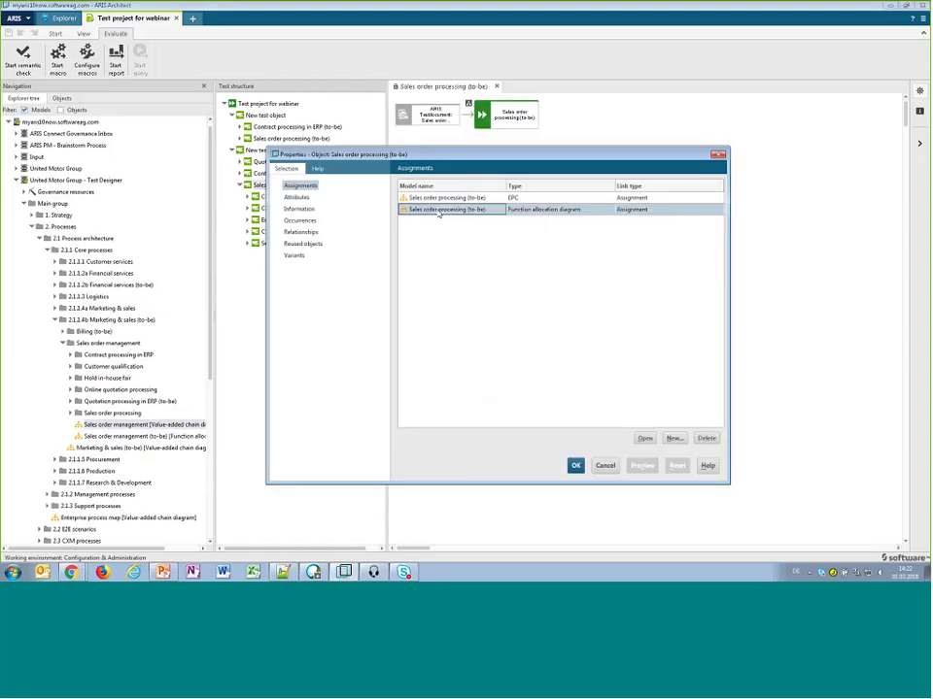
left_click(717, 155)
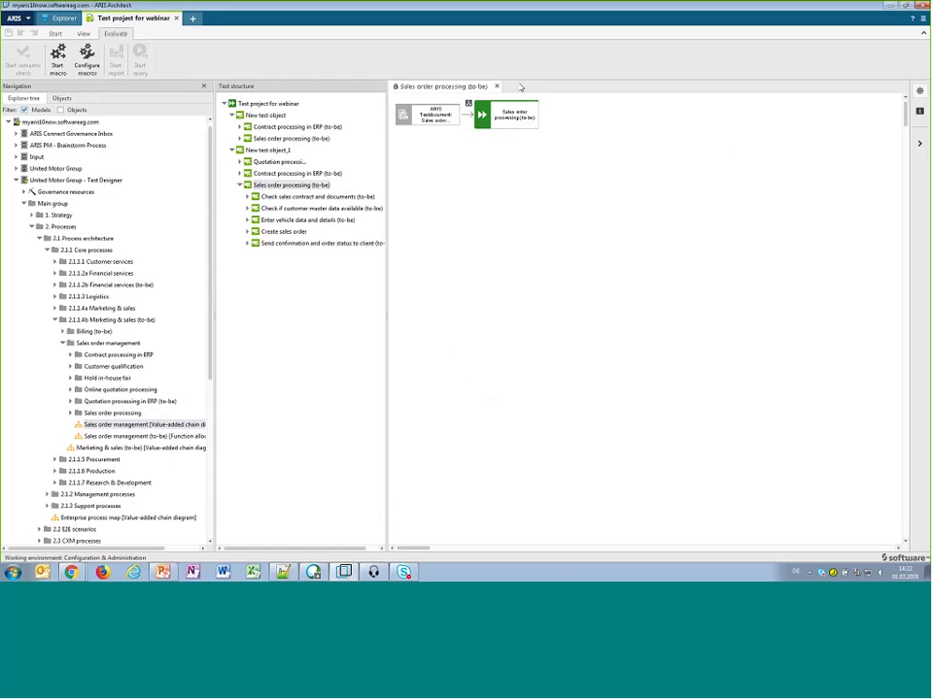
- Open the stored PDF from the documentation attribute of the ARIS Testdocument object for Sales order processing (to-be)
left_click(436, 118)
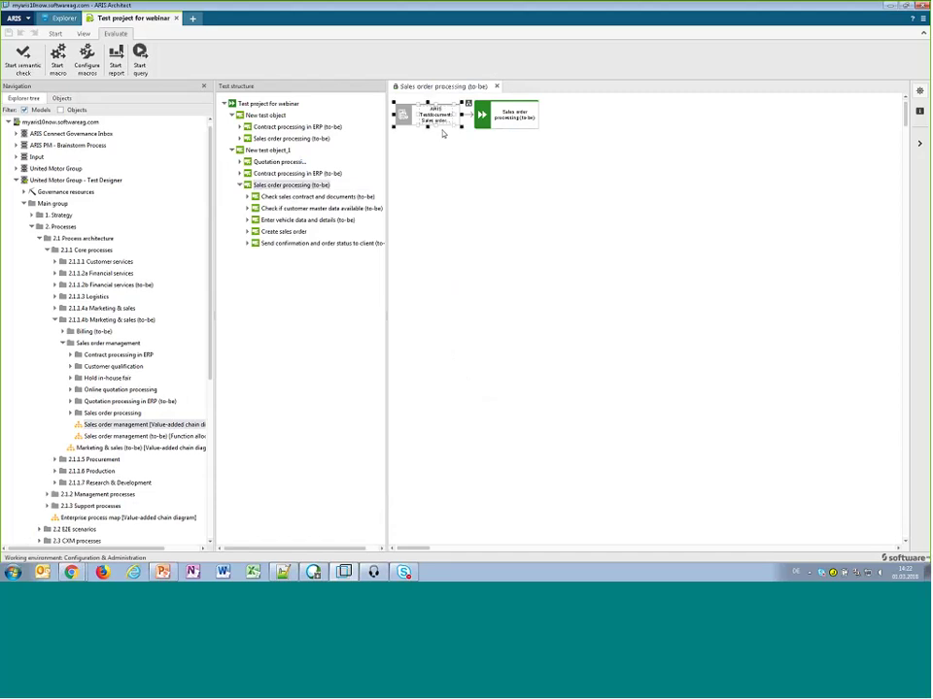
mouse_move(439, 120)
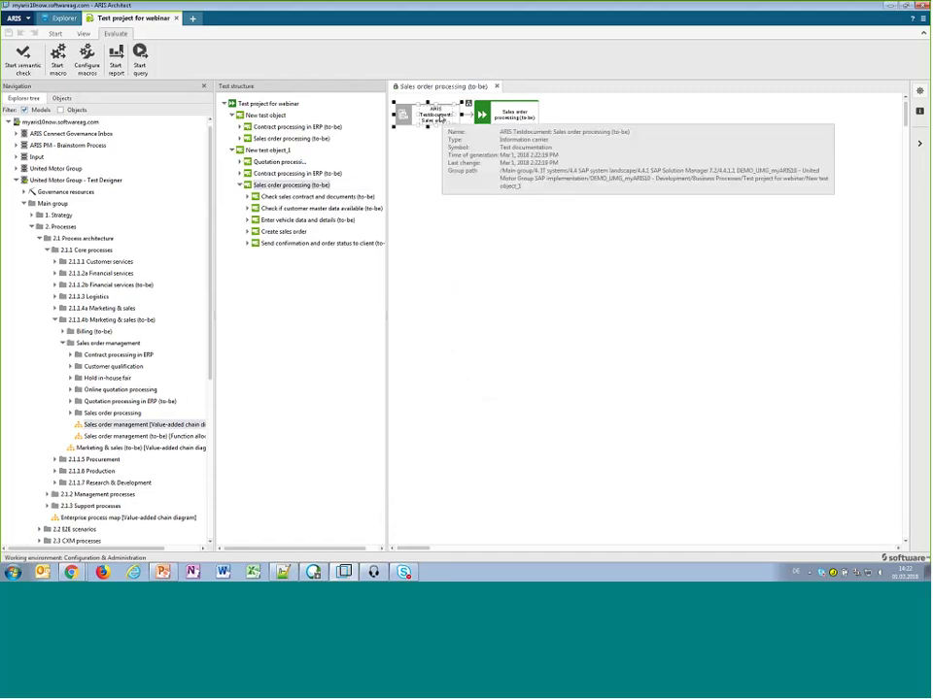
right_click(438, 118)
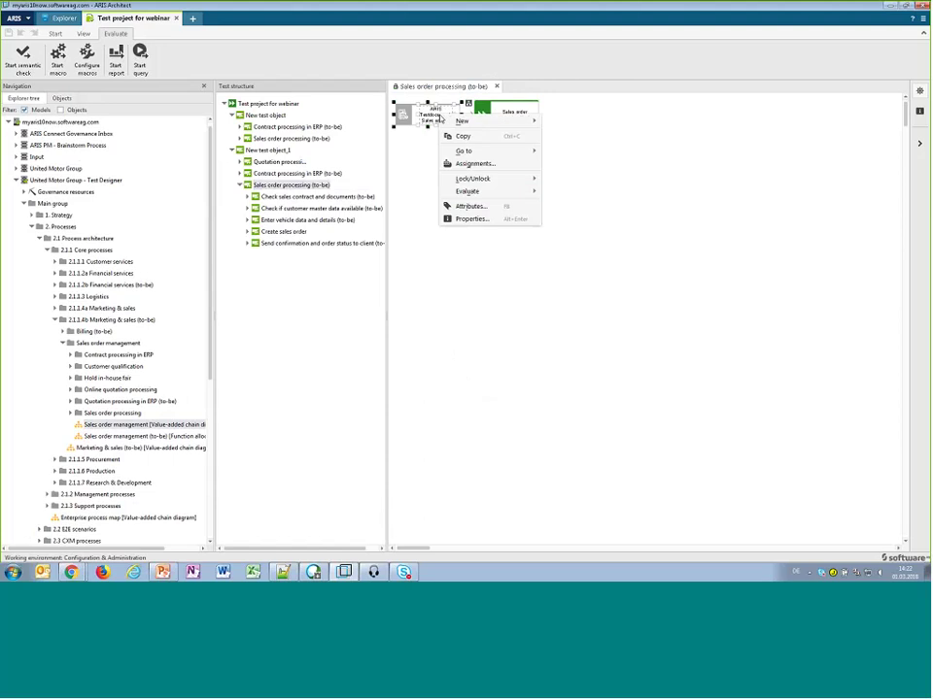
left_click(464, 207)
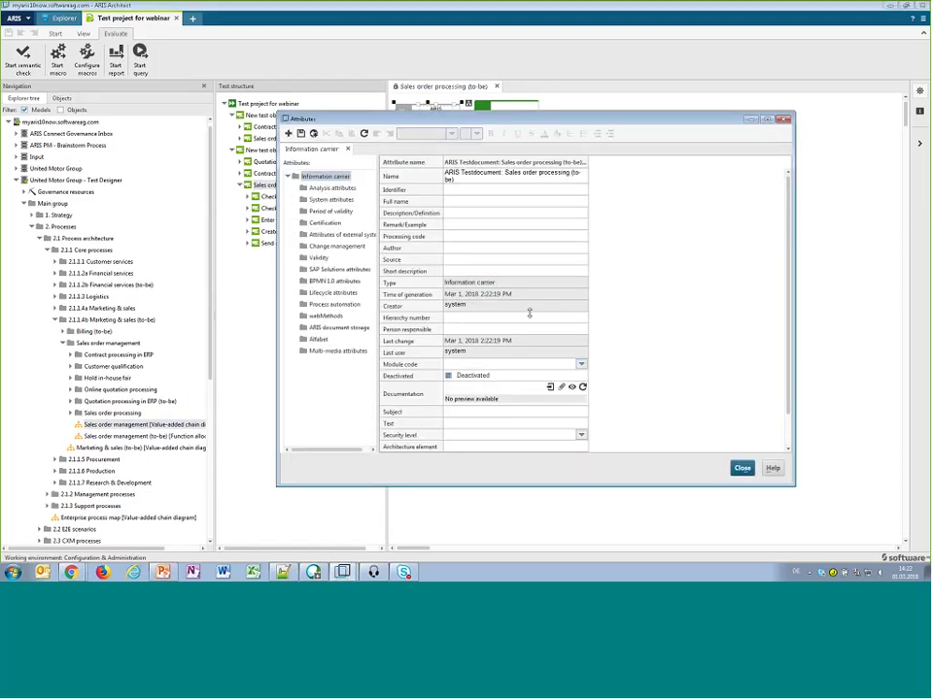
scroll(529, 313, "down", 1)
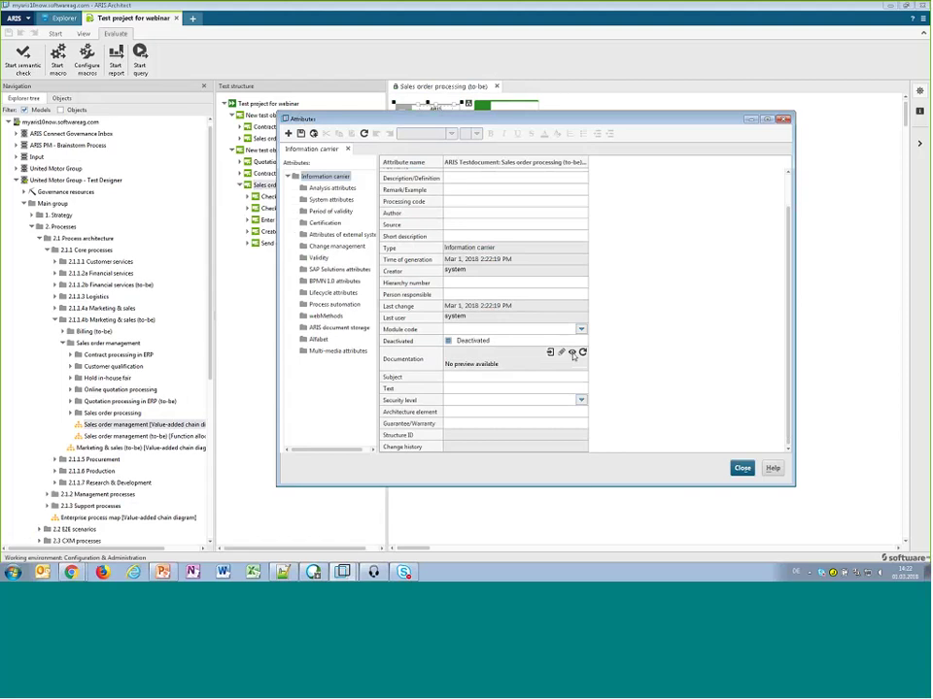
left_click(572, 353)
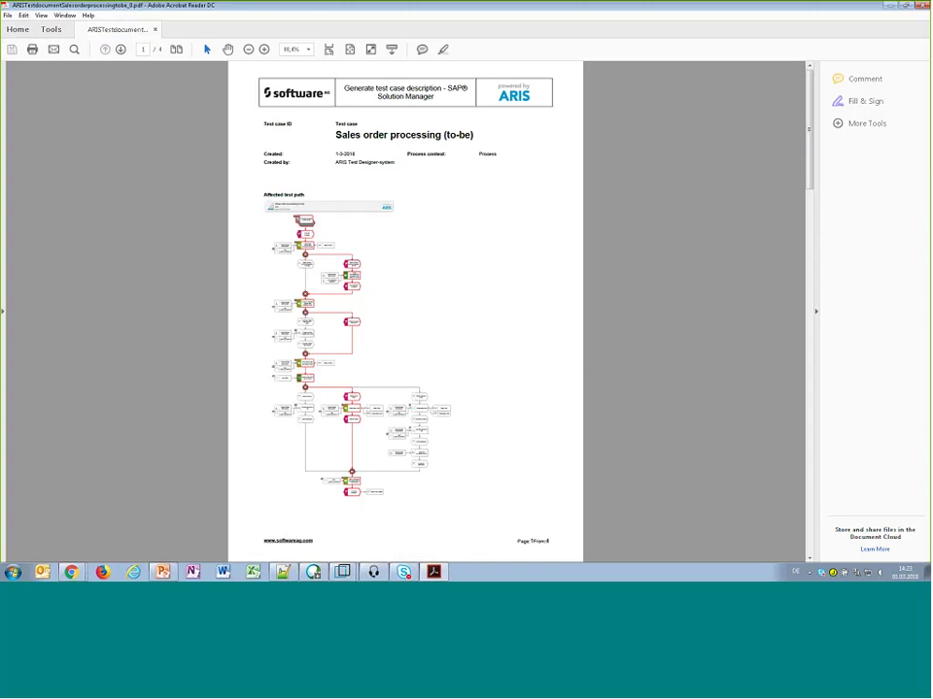
- Read the affected test path and the work step details in the test case PDF, then close the document and the object's attributes
scroll(749, 150, "down", 3)
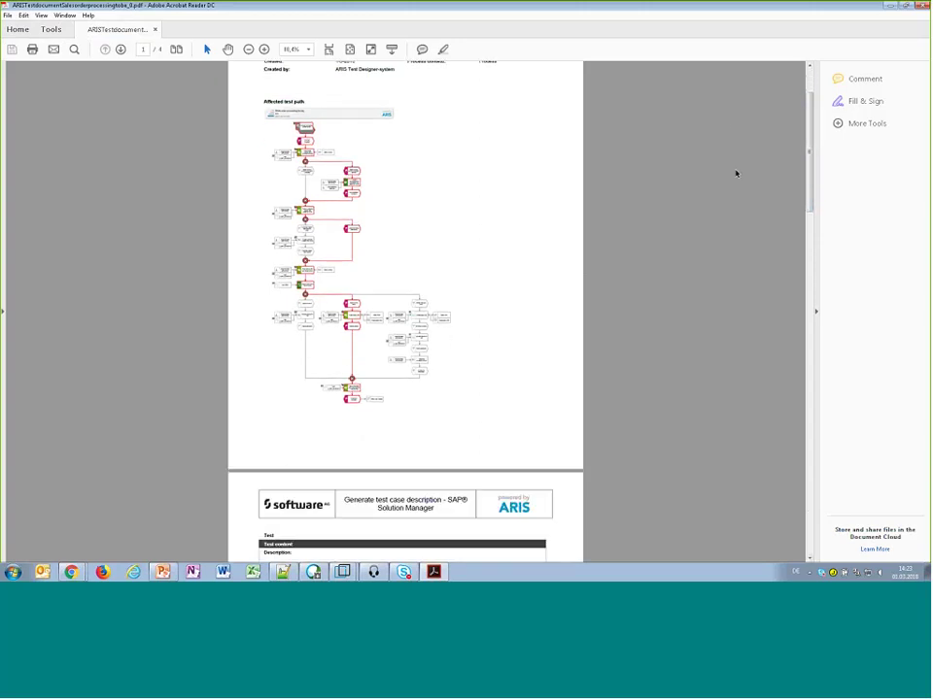
scroll(731, 195, "down", 10)
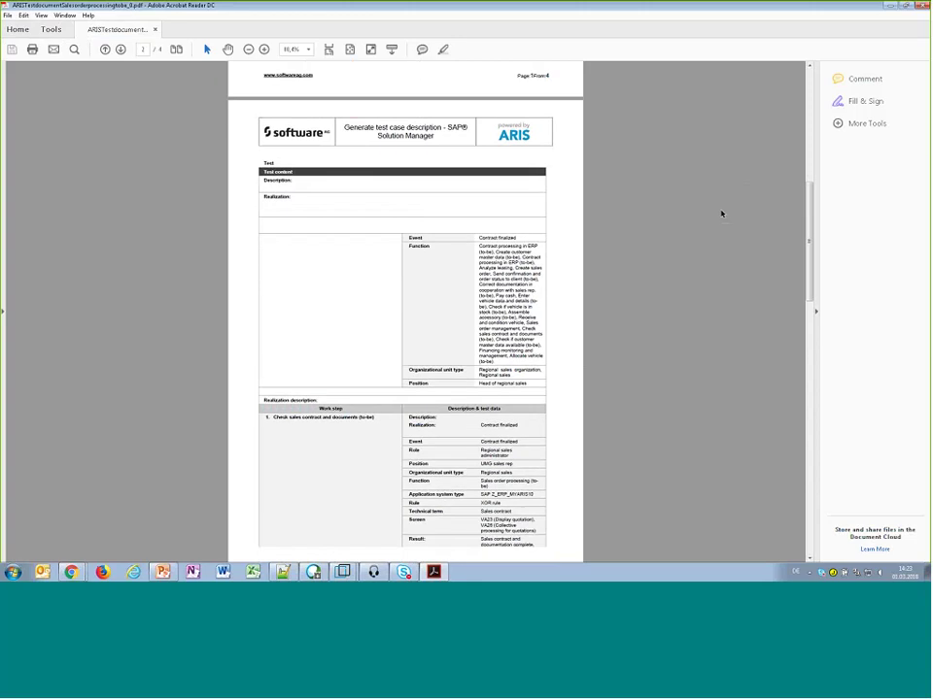
scroll(722, 214, "down", 2)
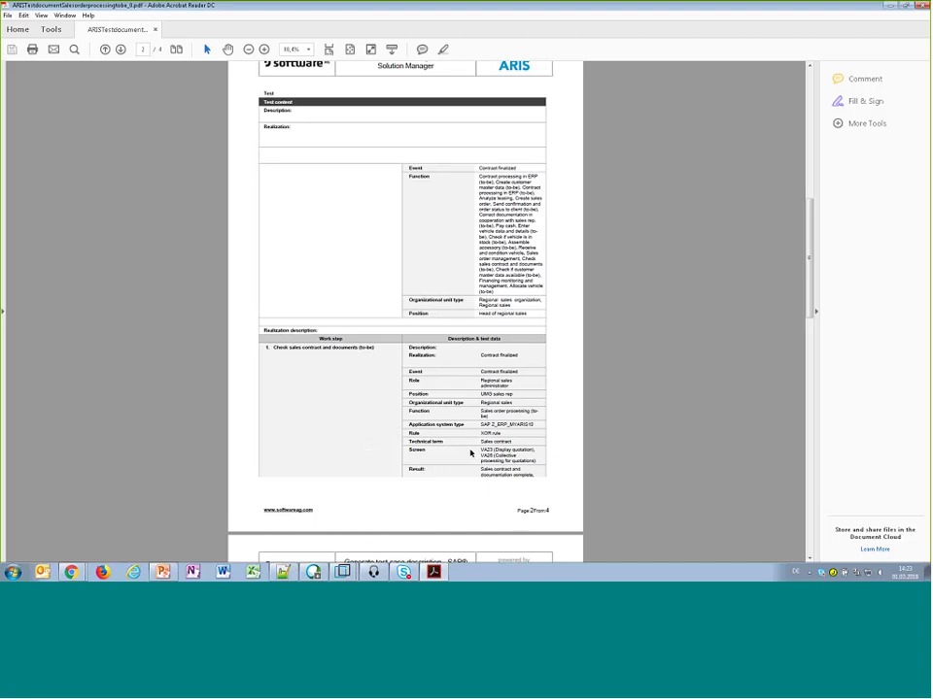
scroll(471, 454, "down", 3)
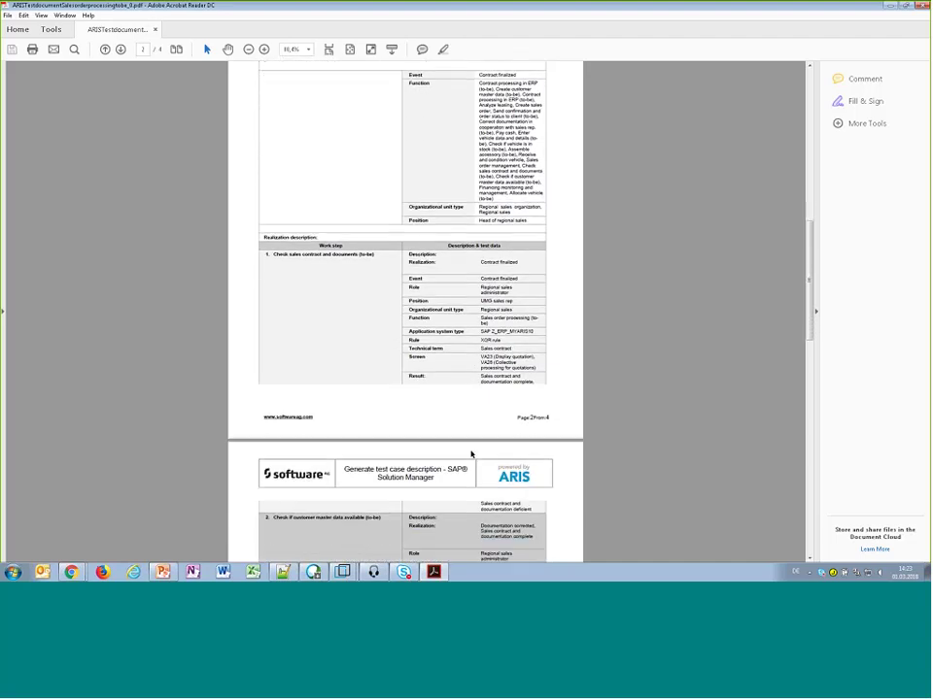
scroll(471, 454, "down", 2)
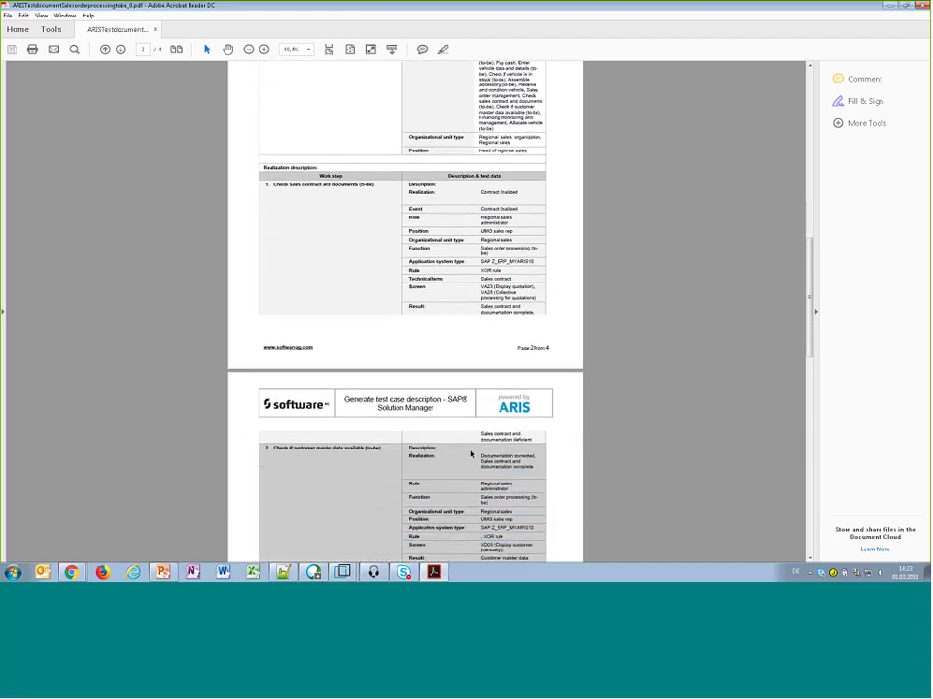
left_click_drag(494, 310, 513, 313)
left_click(480, 239)
scroll(701, 312, "down", 3)
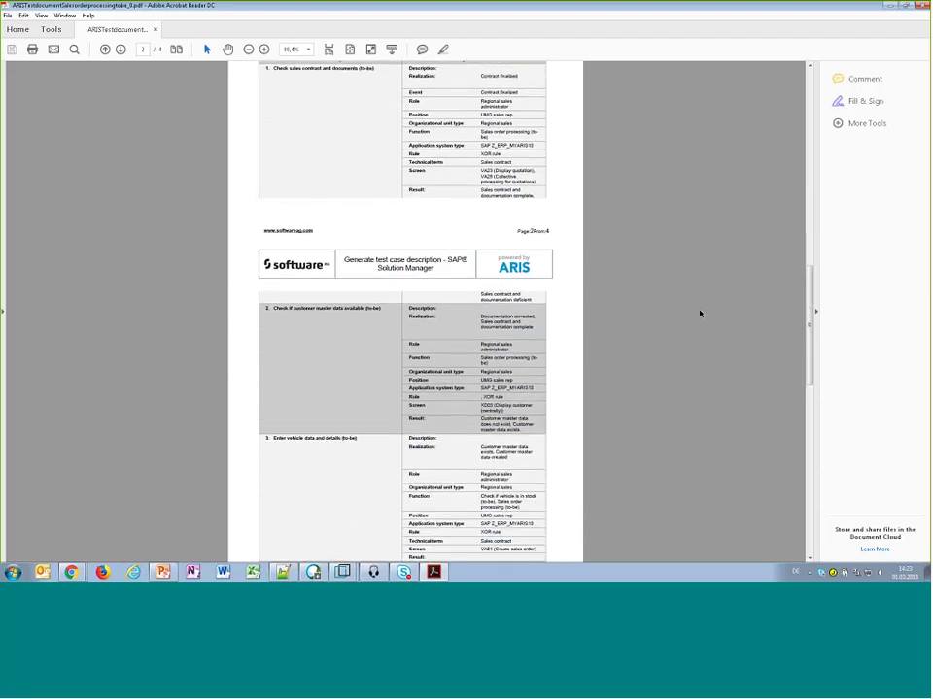
scroll(700, 313, "down", 4)
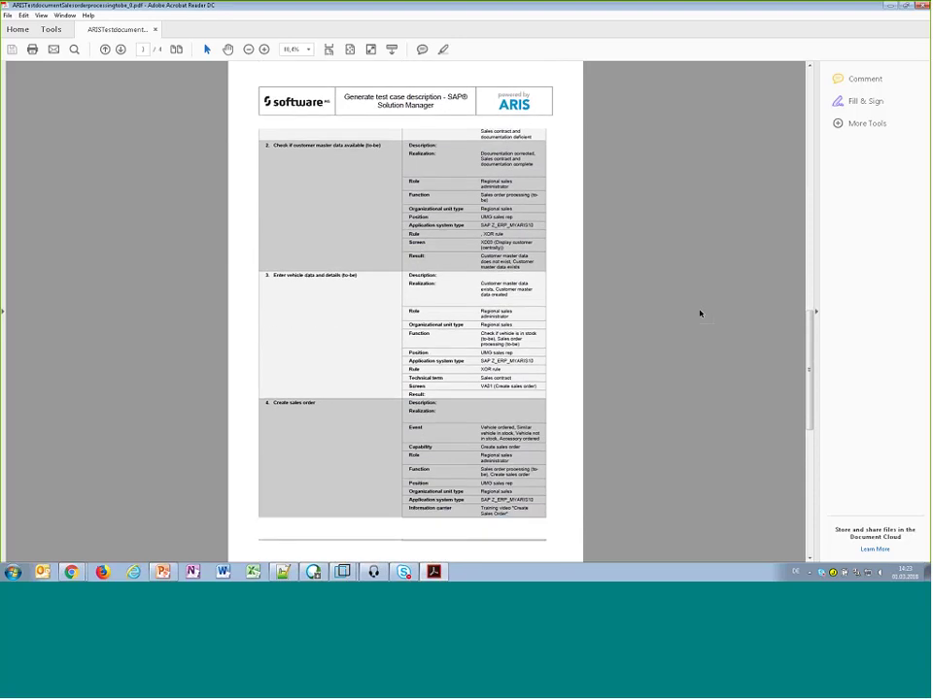
scroll(700, 313, "down", 1)
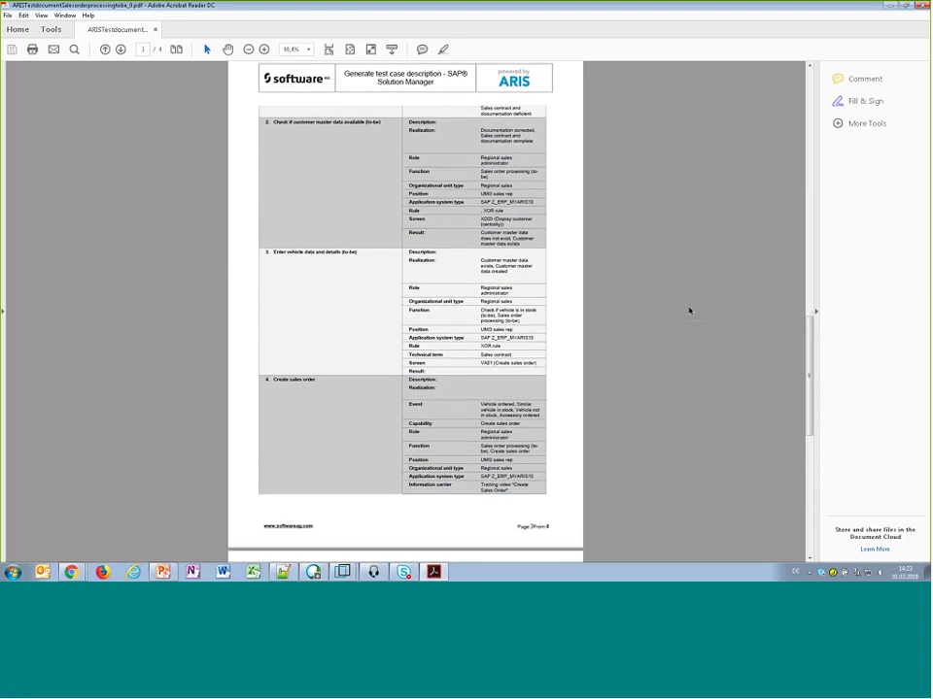
key("ctrl+q")
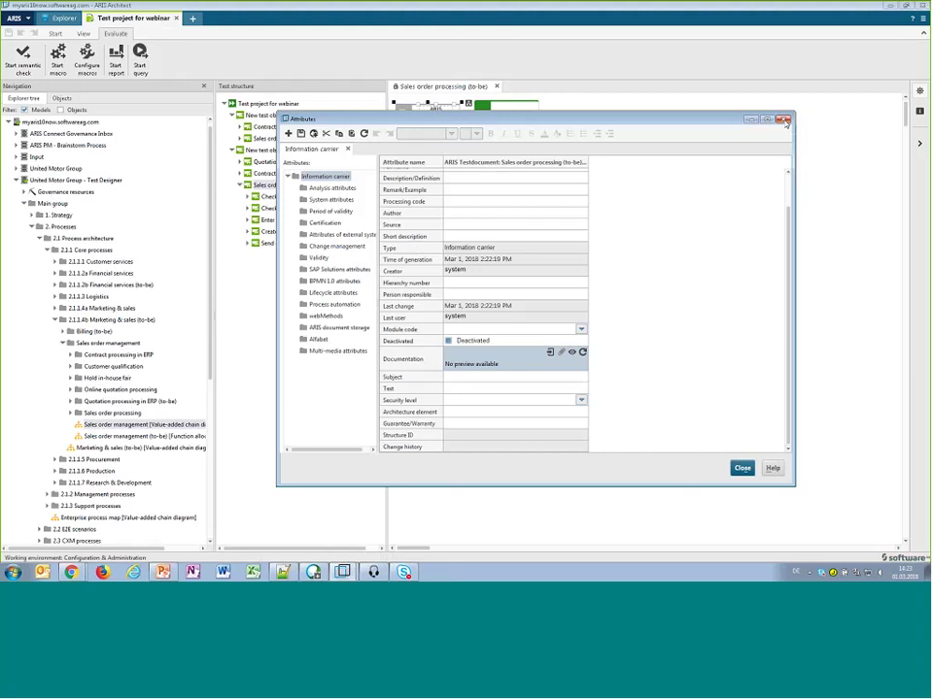
left_click(783, 119)
- Display the test path graphic of Sales order processing (to-be) under New test object_1 and close the image
left_click(58, 34)
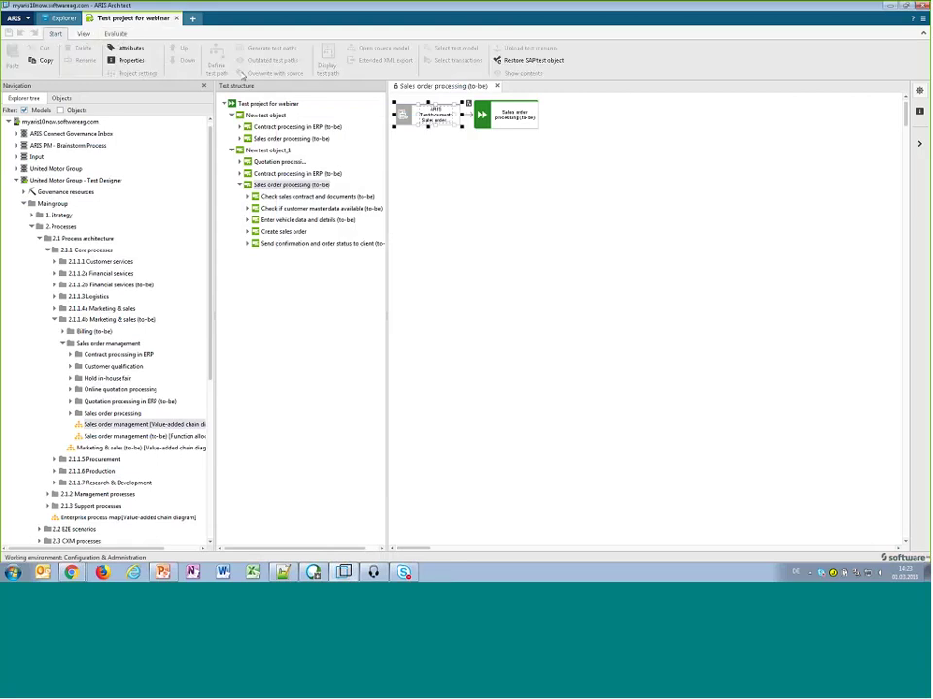
left_click(267, 151)
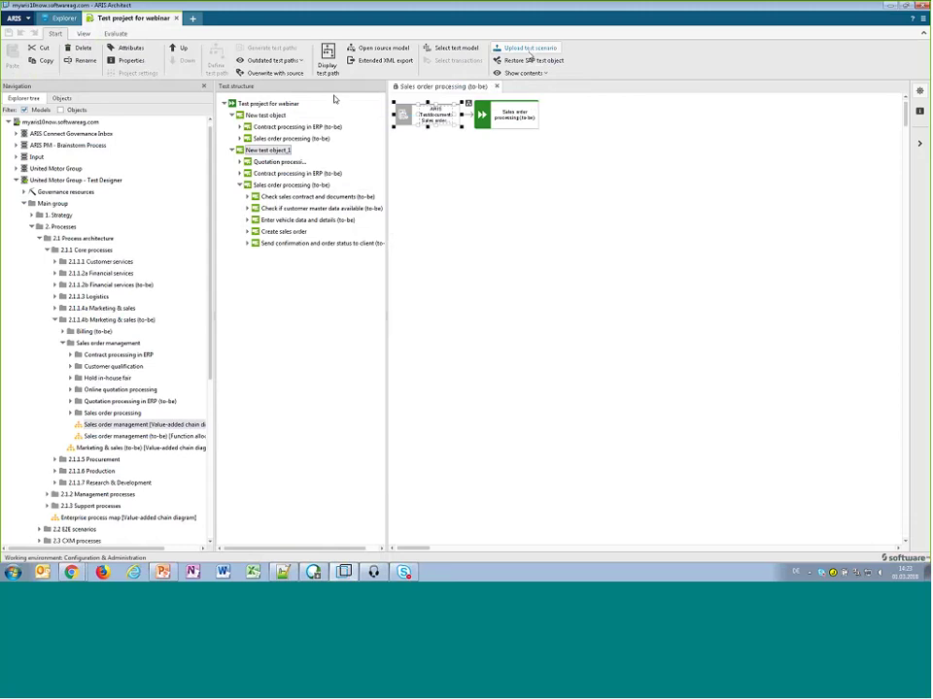
left_click(268, 186)
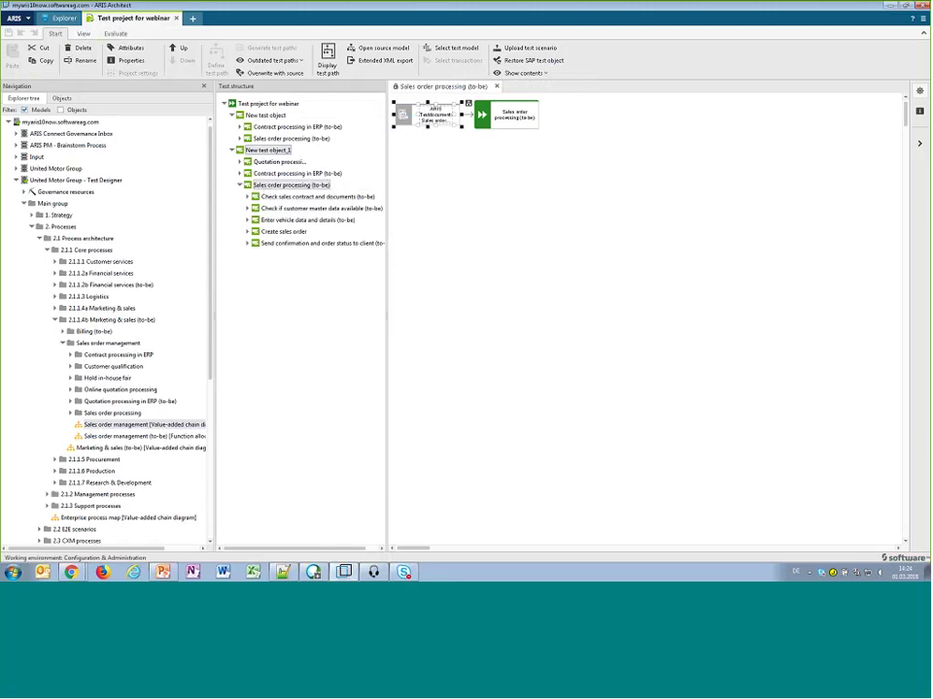
left_click(326, 69)
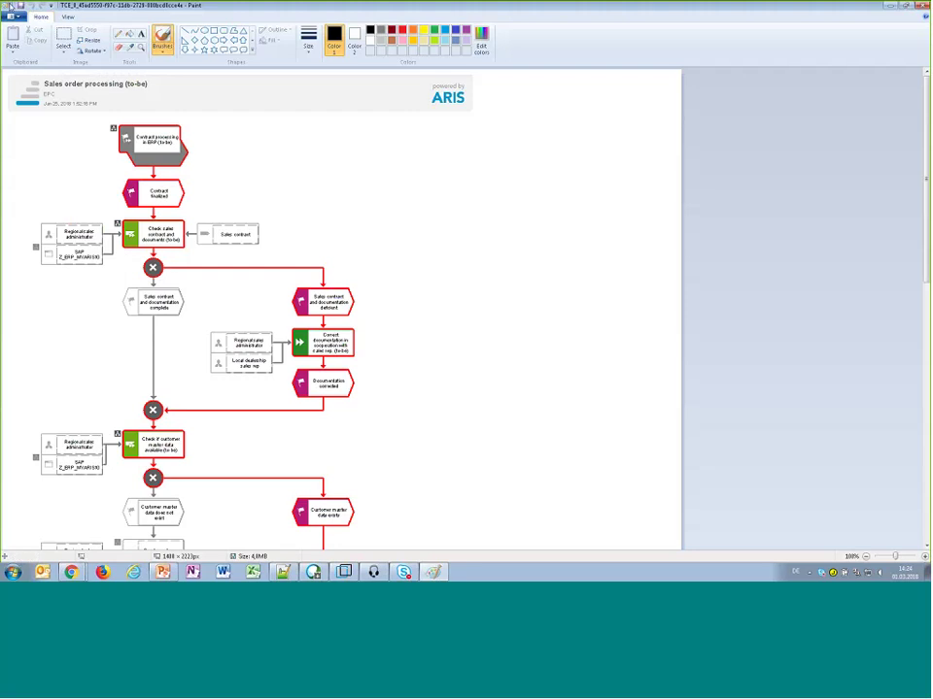
double_click(8, 5)
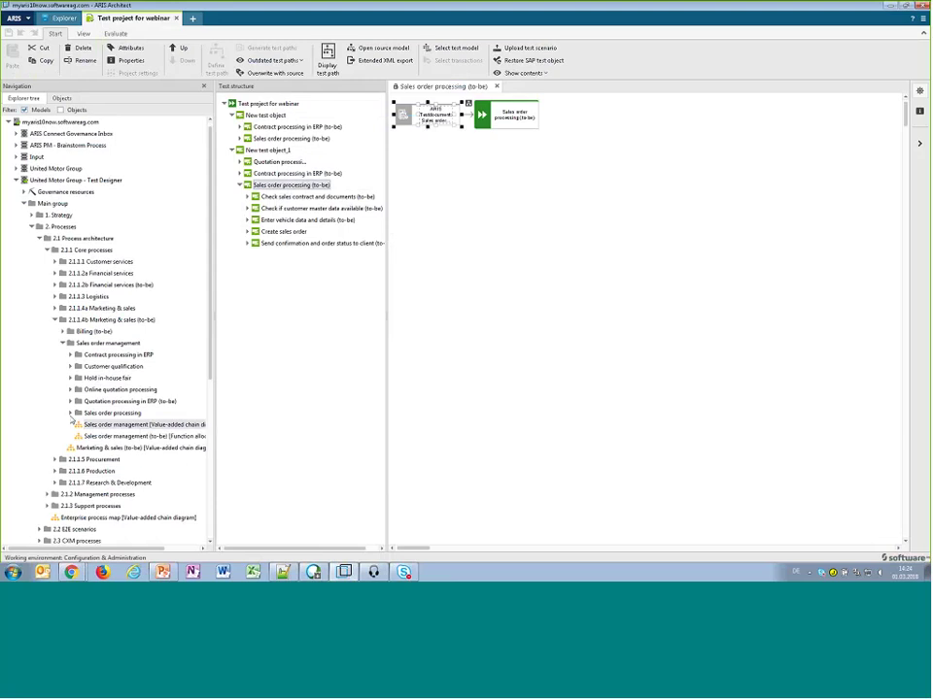
- Generate test paths from the Sales order processing (to-be) EPC model for Sales order processing (to-be) under New test object
left_click(71, 414)
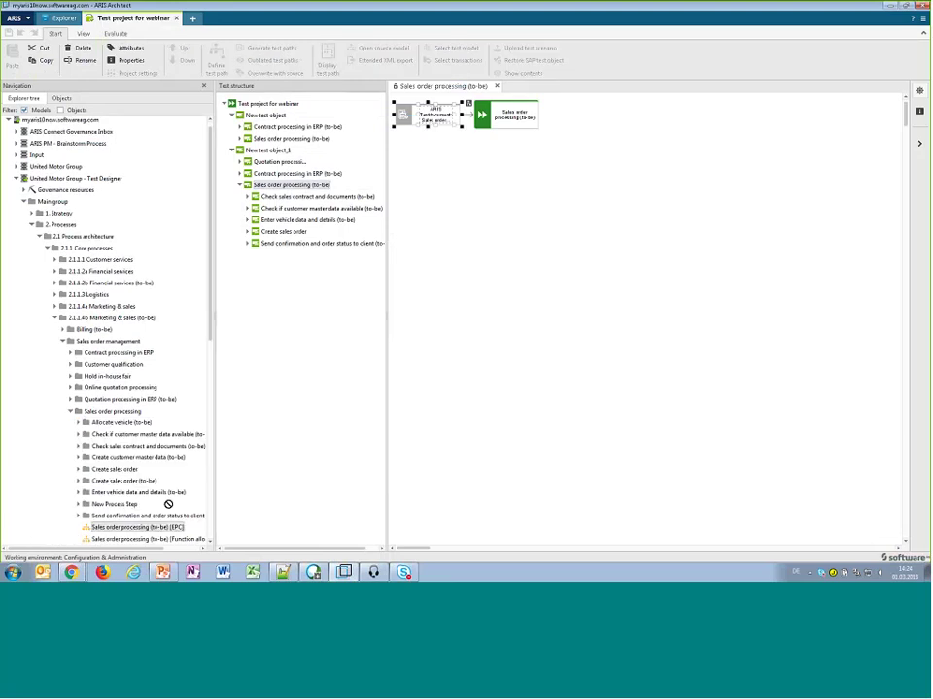
left_click(136, 493)
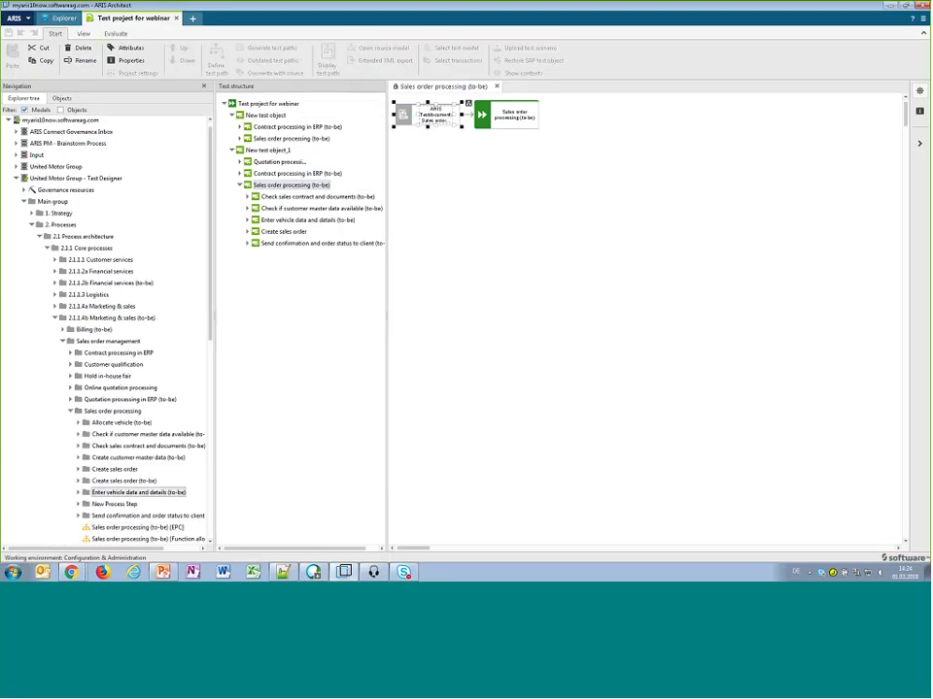
right_click(285, 142)
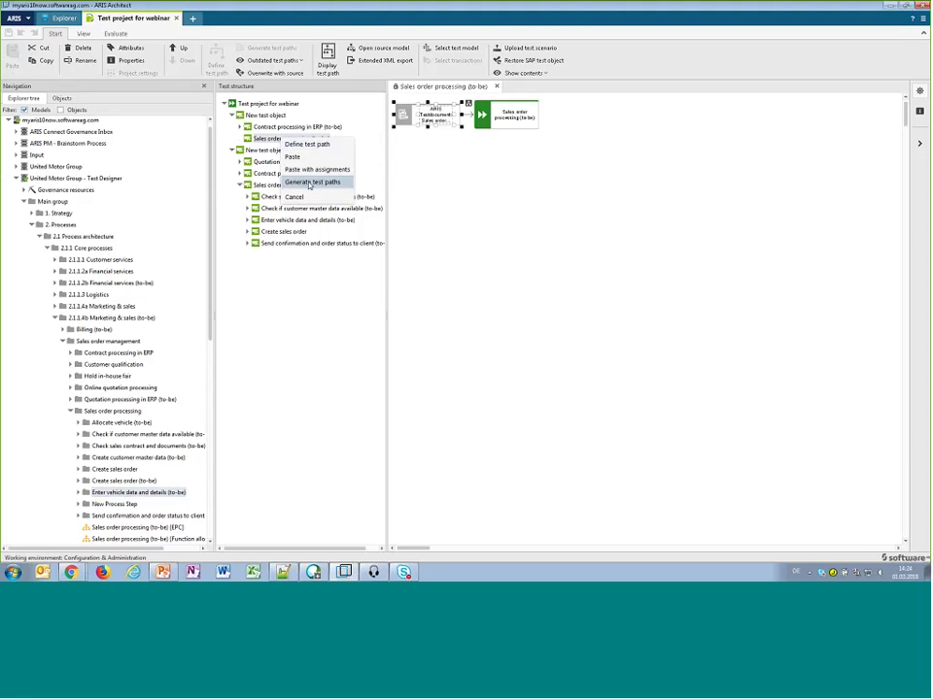
left_click(310, 183)
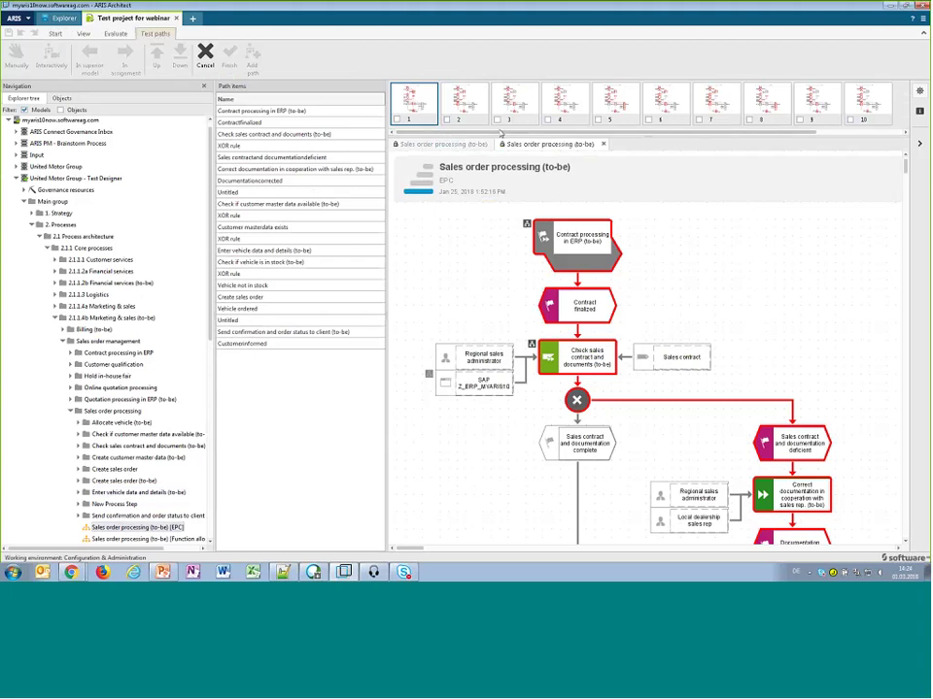
- Review several of the automatically generated test paths for Sales order processing (to-be), such as paths 12, 9 and 8
scroll(540, 132, "right", 1)
left_click_drag(539, 131, 753, 128)
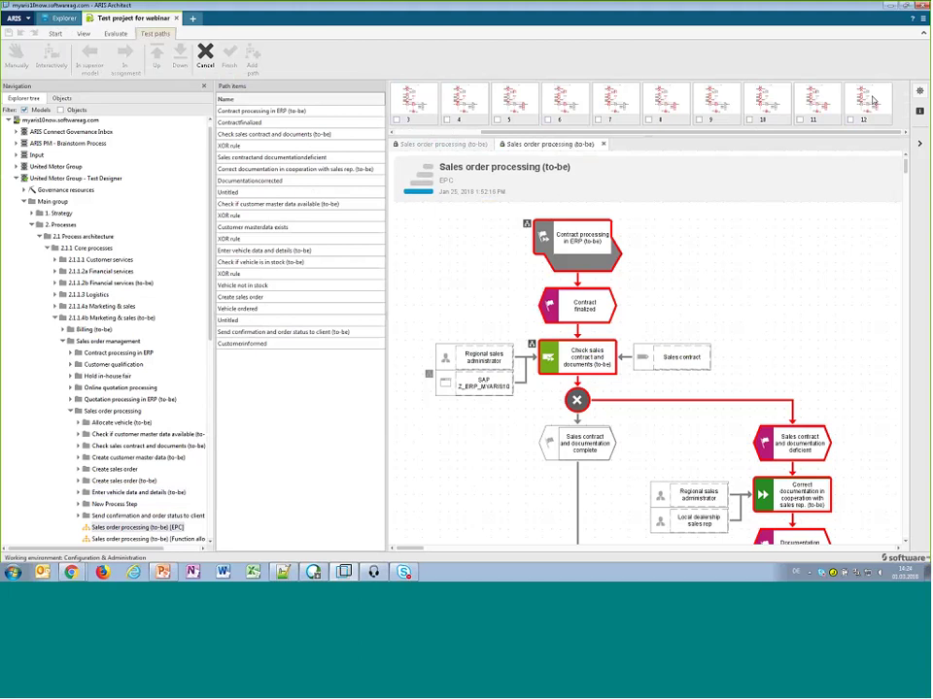
left_click(821, 101)
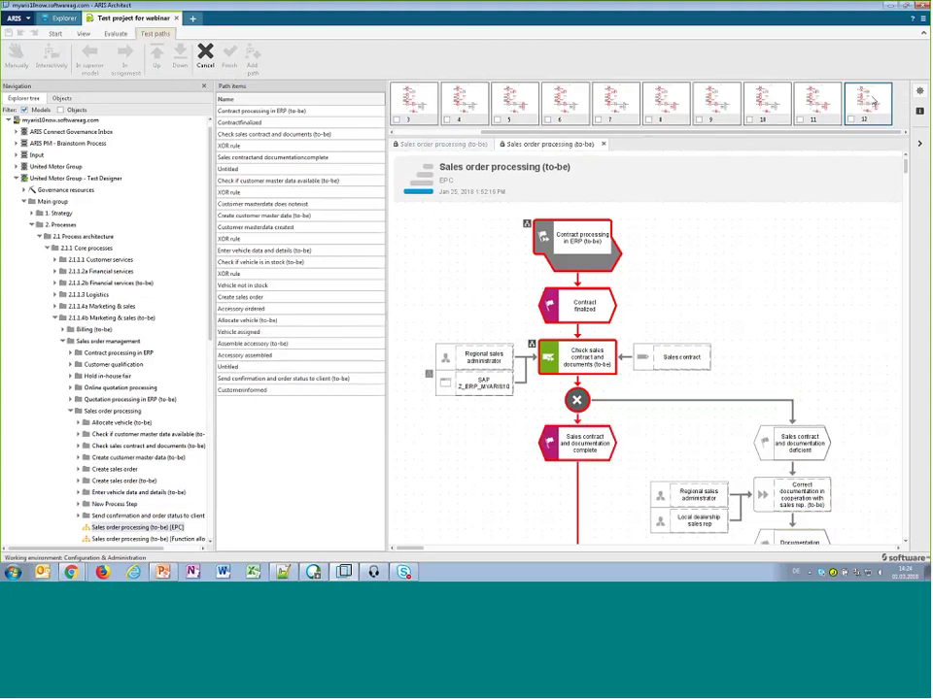
left_click(715, 102)
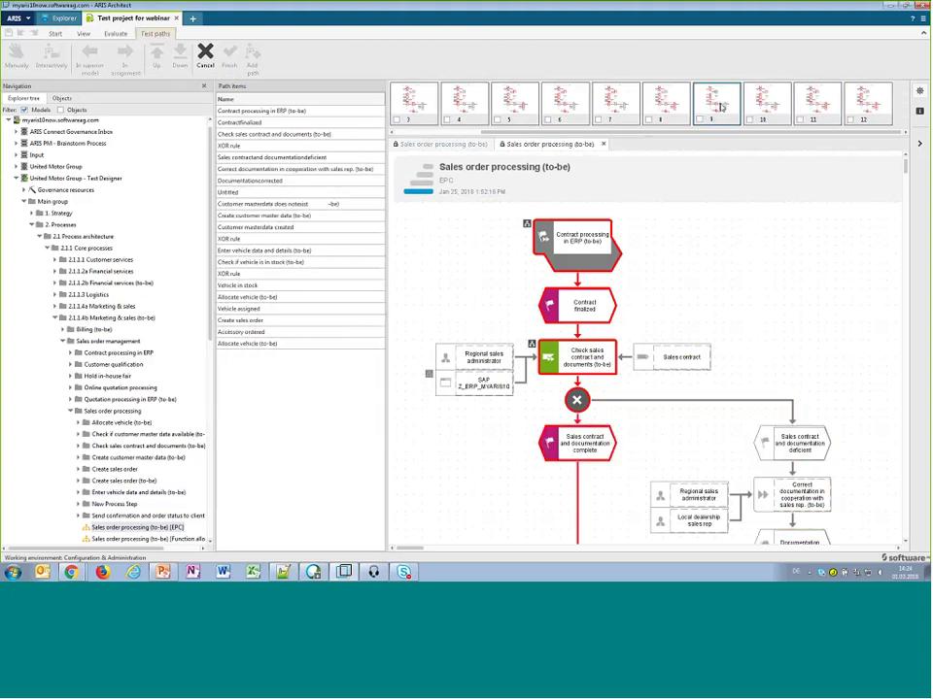
left_click(665, 102)
- Add generated test paths 4, 6 and 7 to the test structure and select New test object
left_click(615, 102)
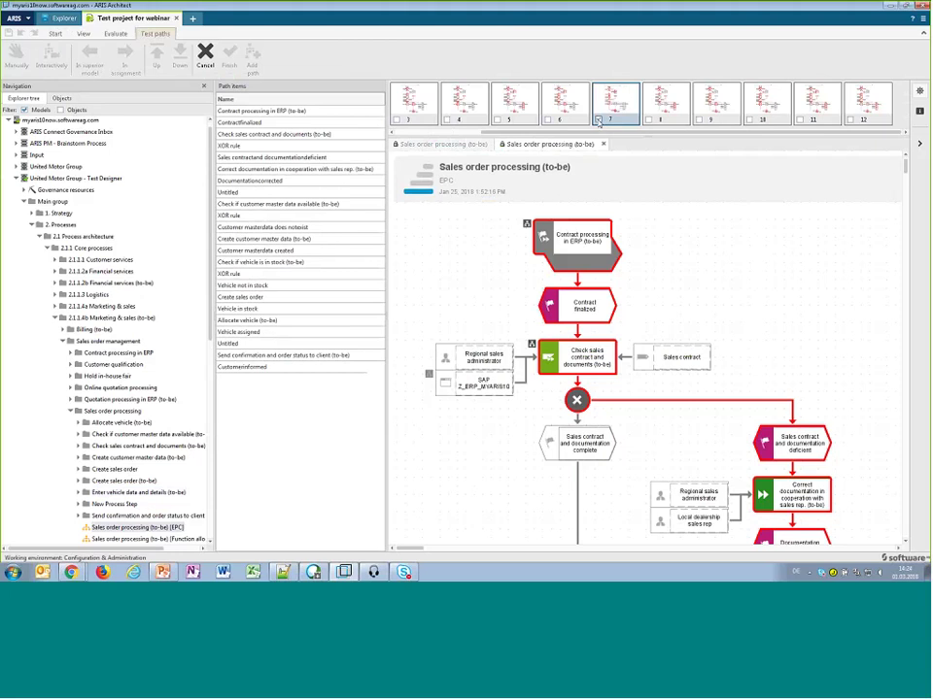
left_click(548, 120)
left_click(445, 119)
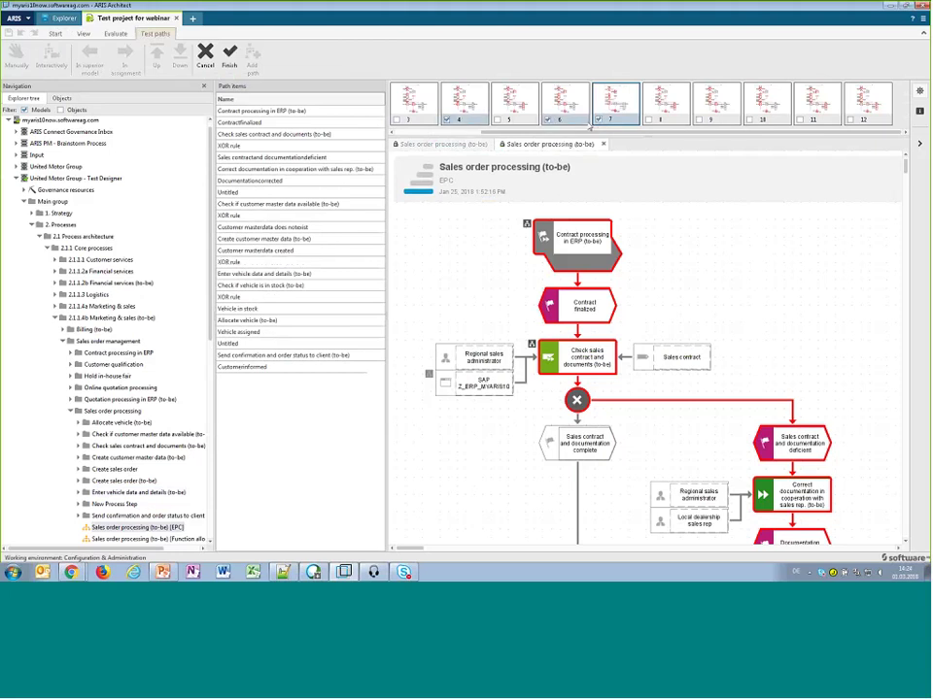
left_click(697, 121)
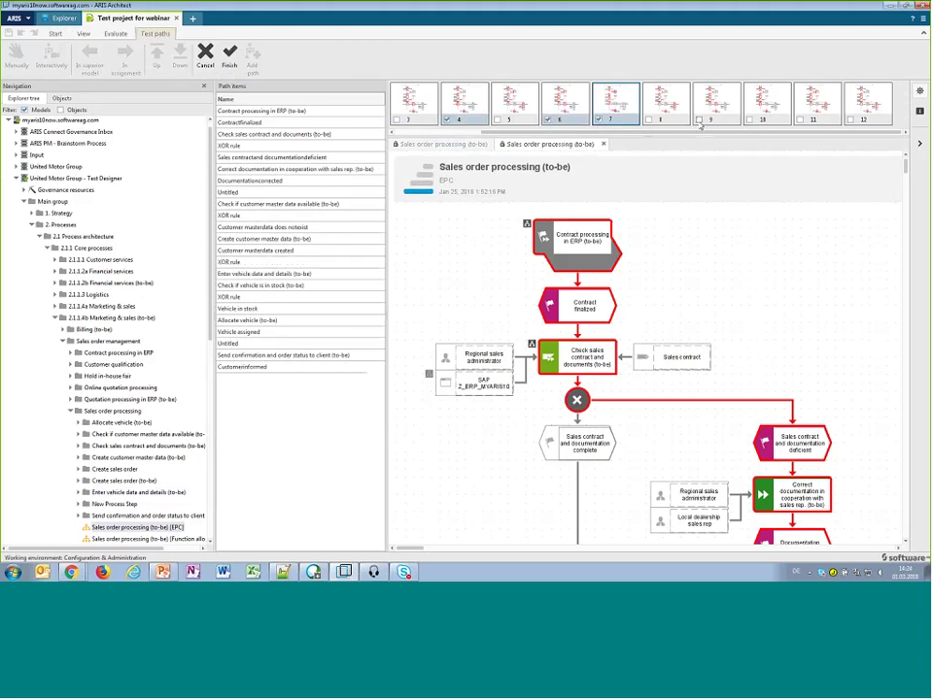
left_click(230, 58)
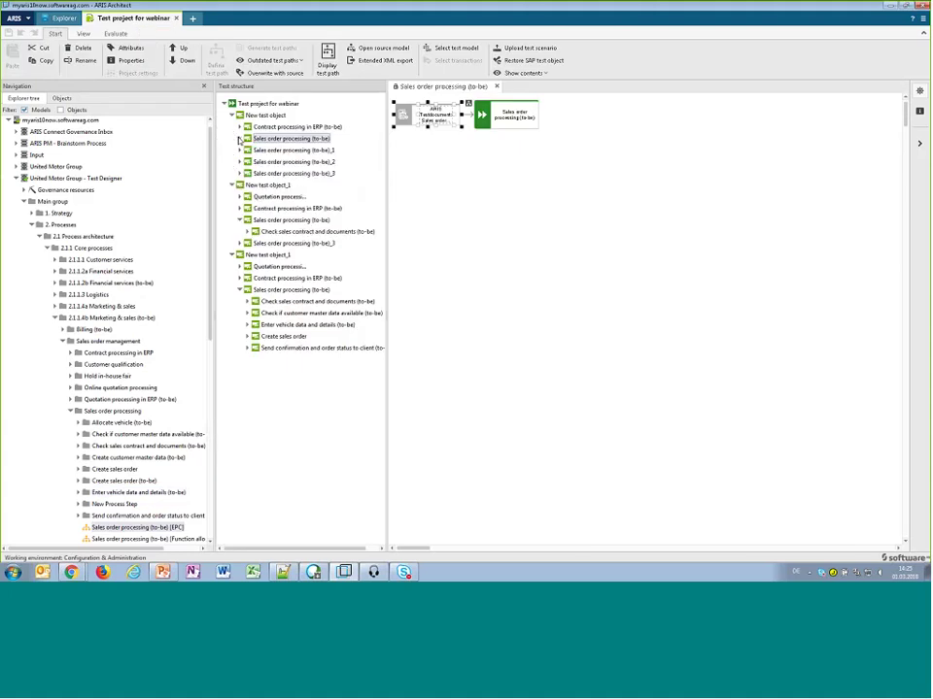
left_click(239, 138)
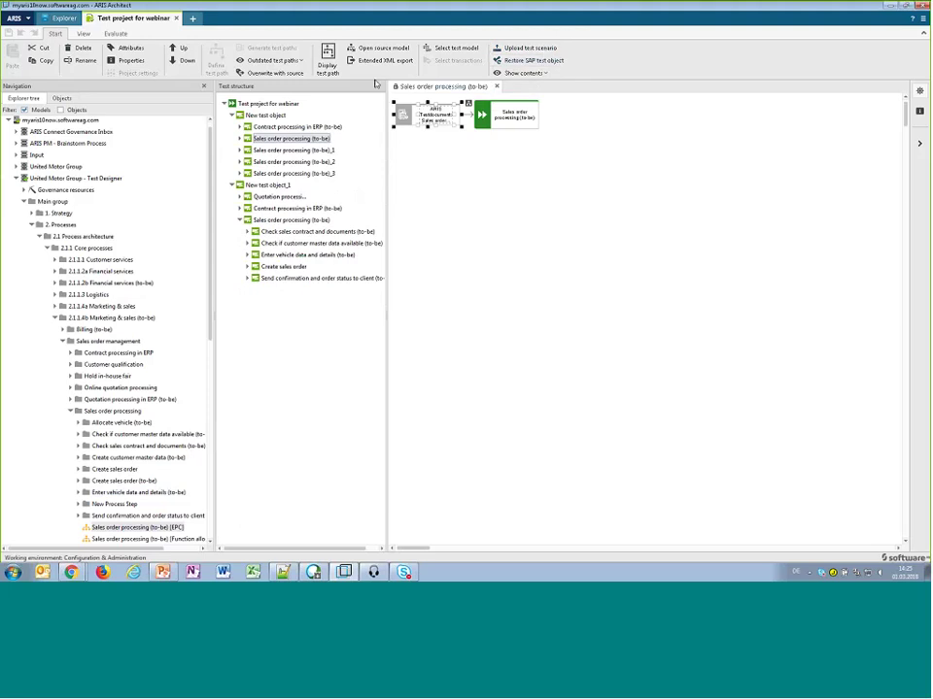
left_click(276, 117)
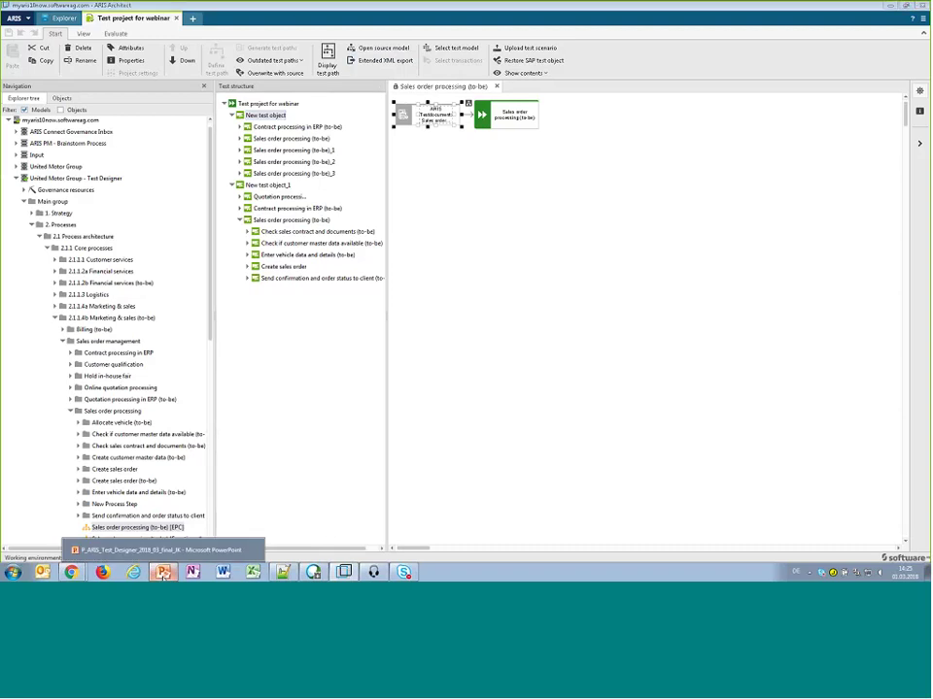
left_click(162, 572)
mouse_move(84, 575)
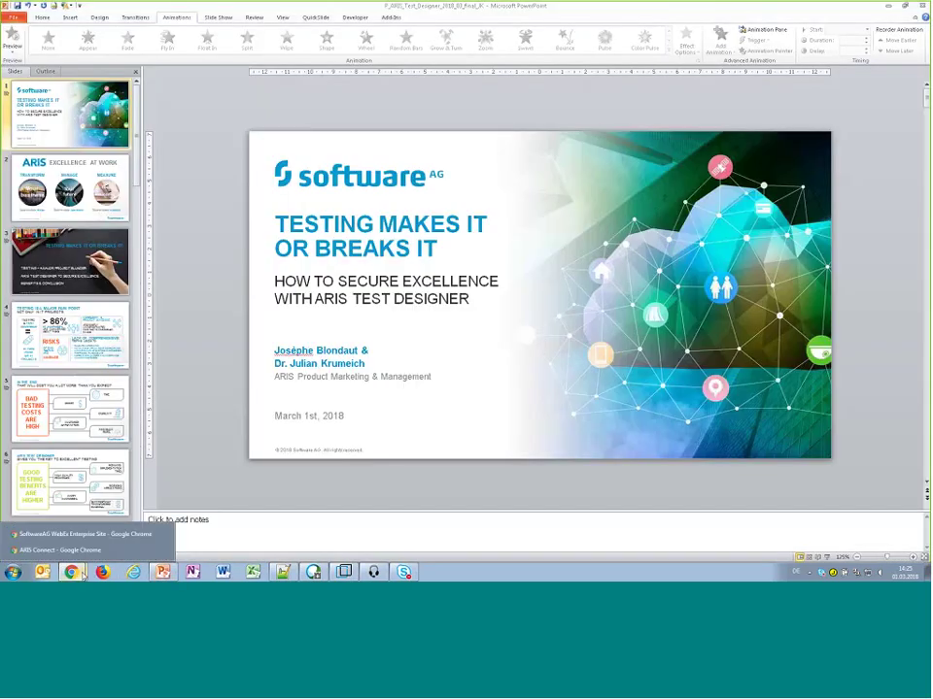
left_click(344, 573)
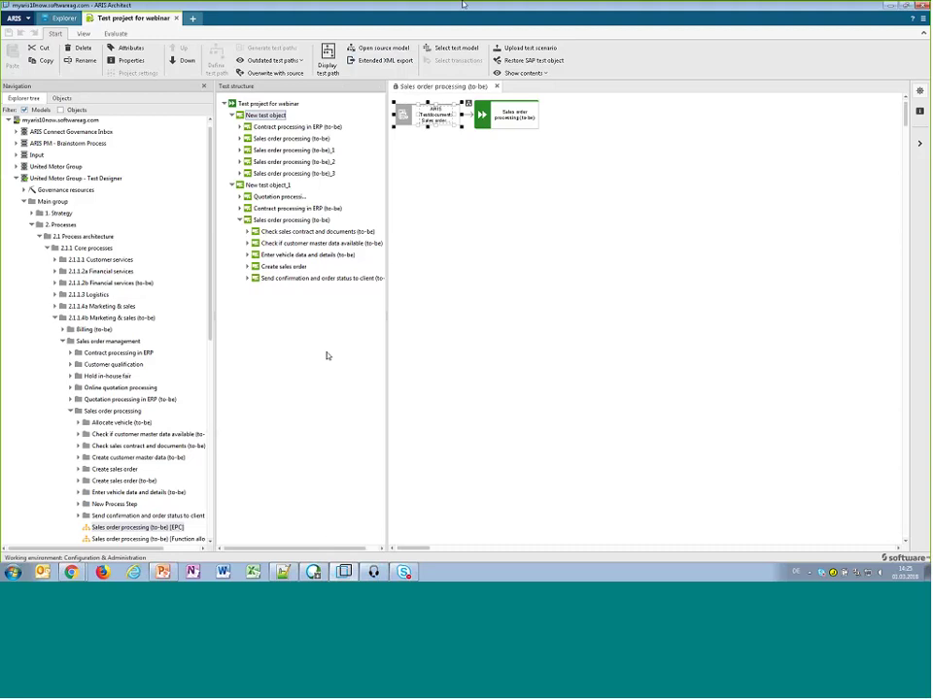